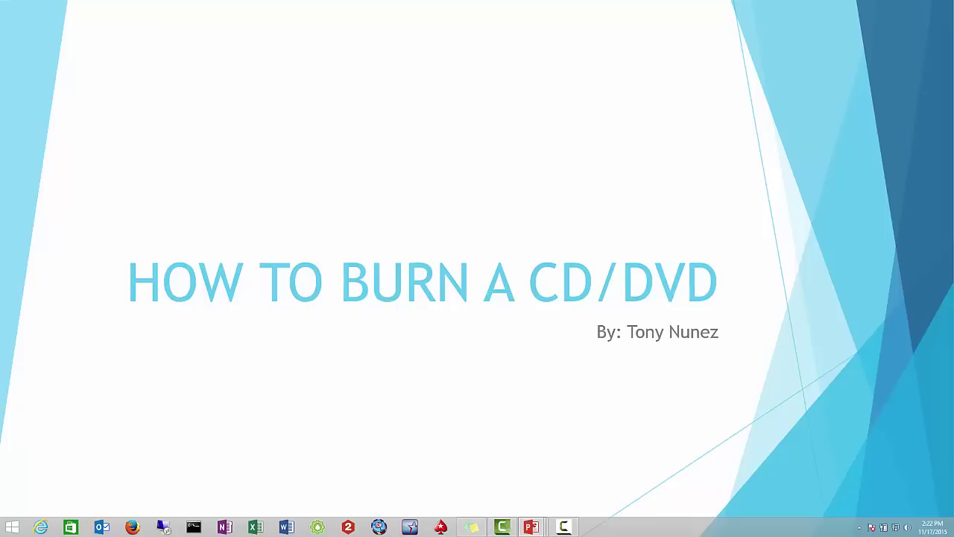
key("Right")
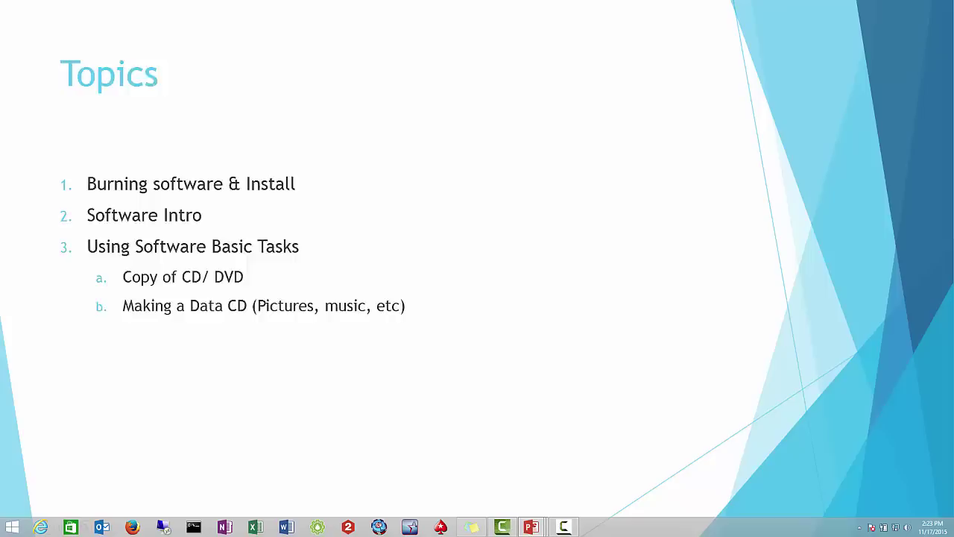
key("Right")
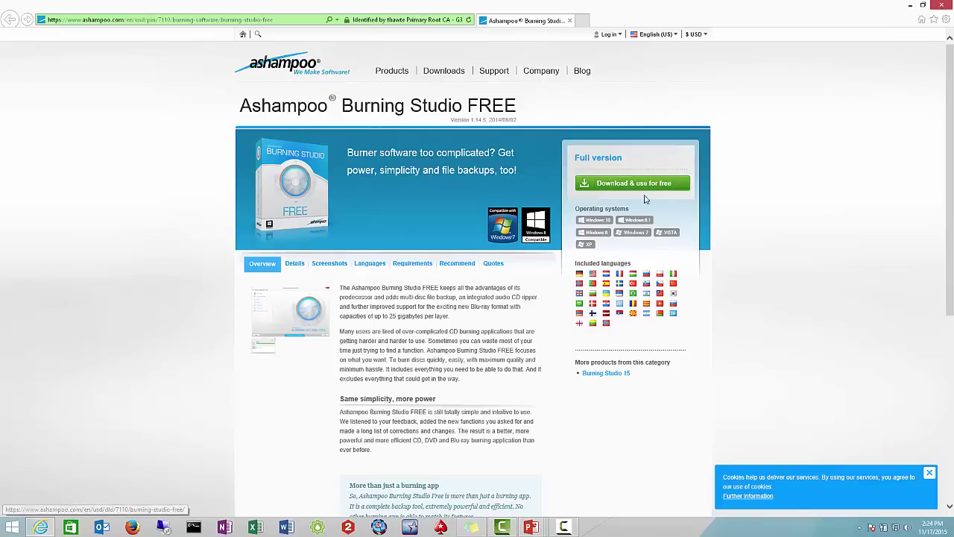
left_click(656, 187)
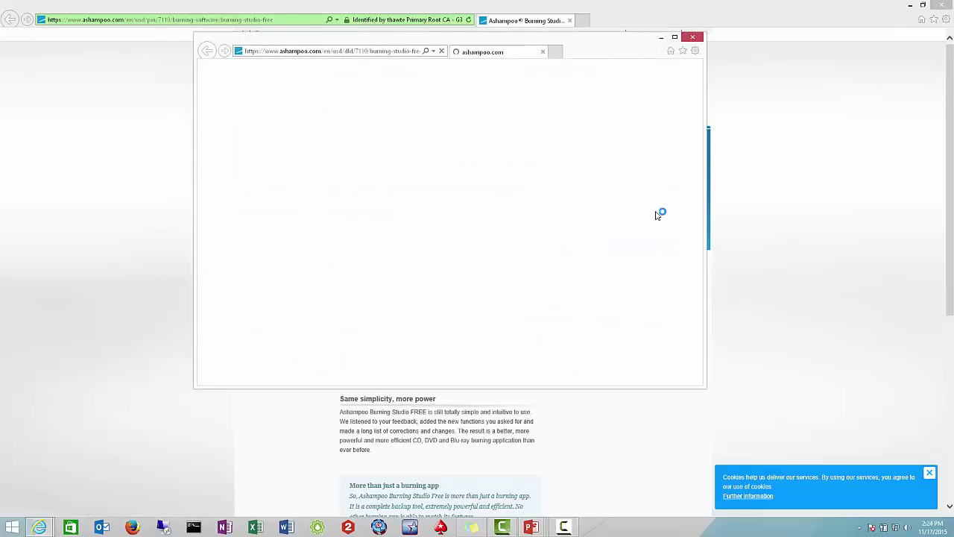
left_click_drag(609, 50, 452, 48)
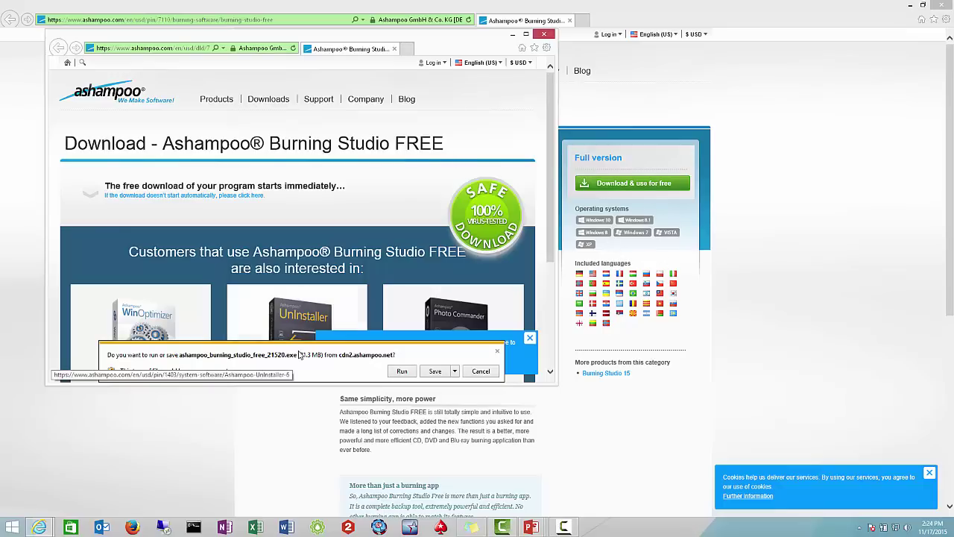
left_click(402, 371)
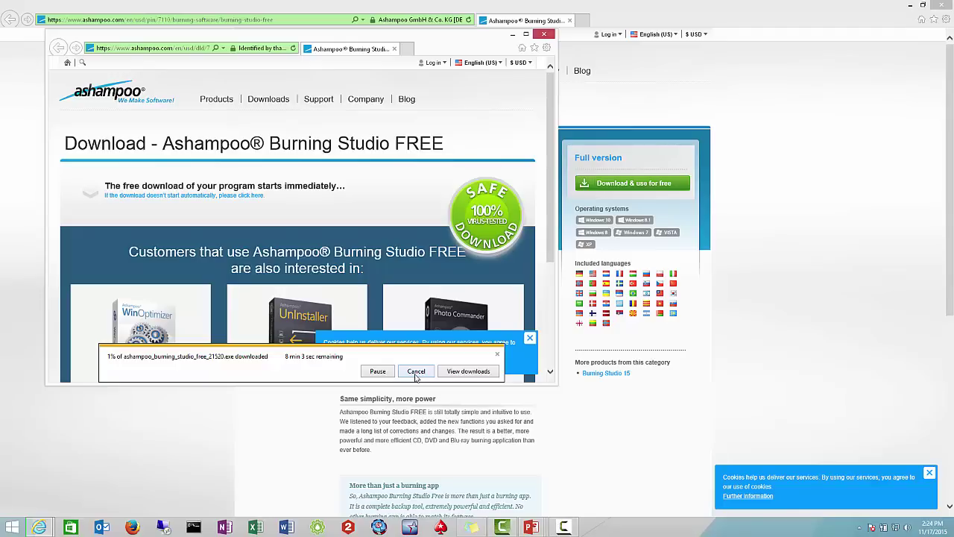
left_click(416, 371)
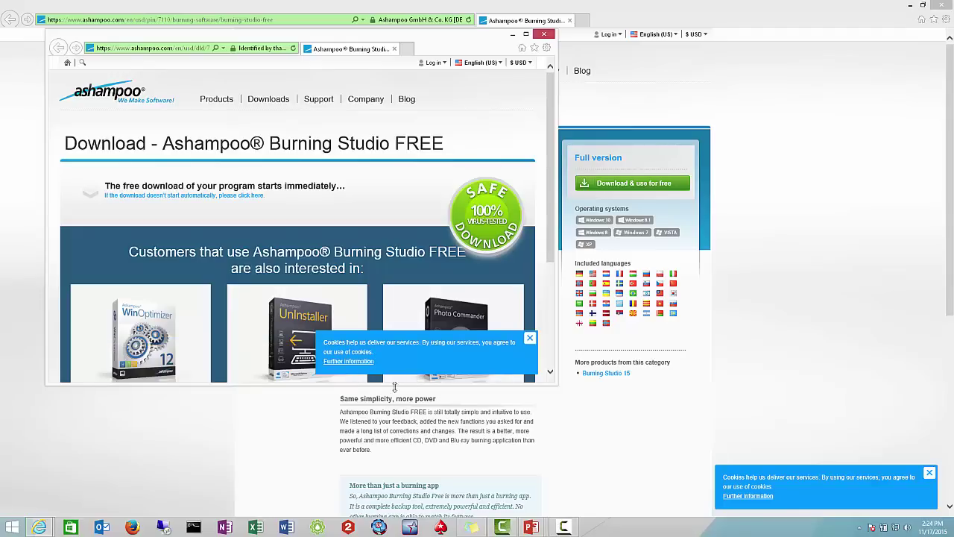
Run the ashampoo_burning_studio_free_1.14.5_sm installer from the Downloads folder and minimize both browser windows
left_click(21, 529)
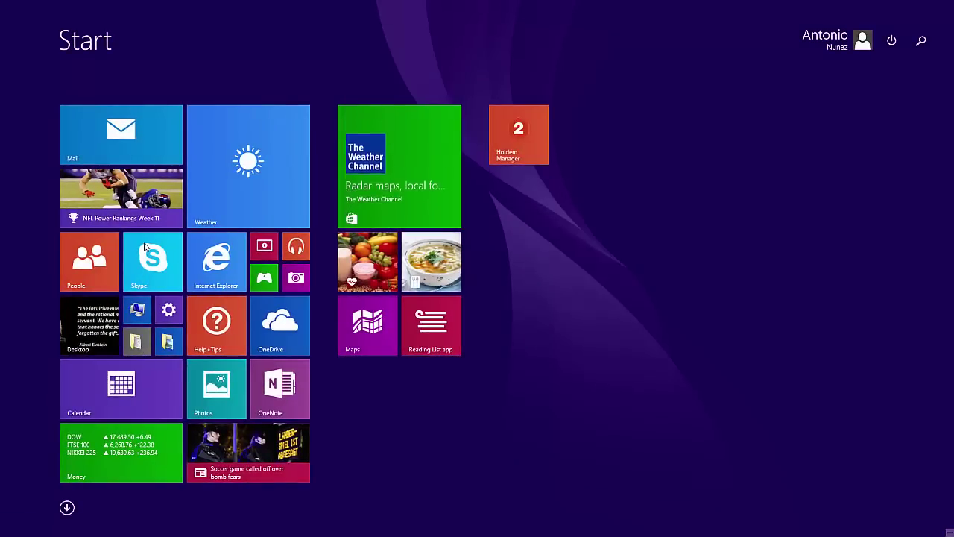
left_click(136, 341)
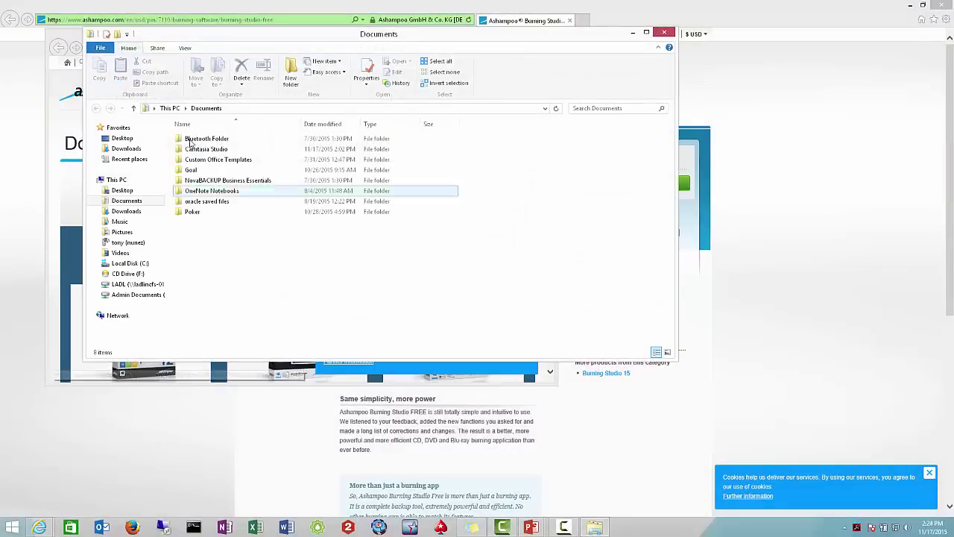
left_click(128, 211)
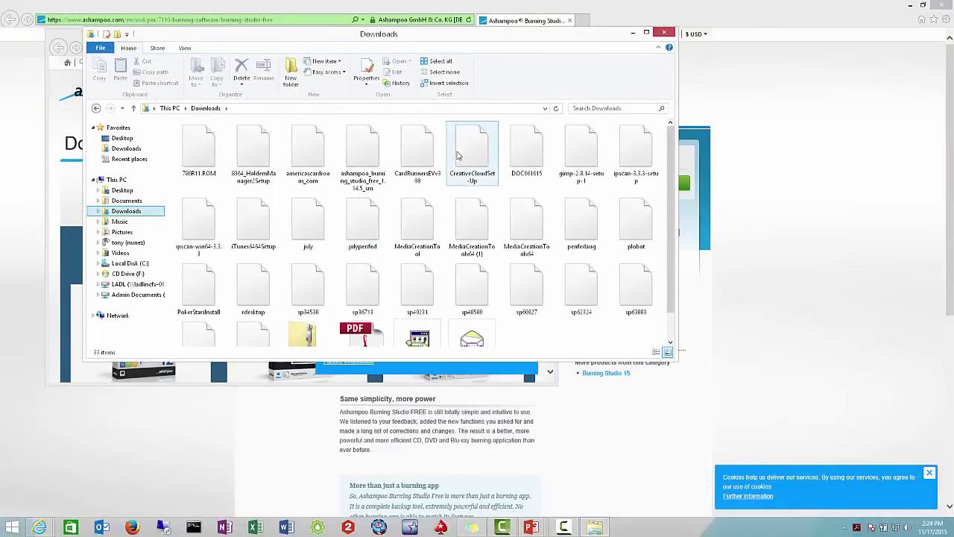
left_click(377, 160)
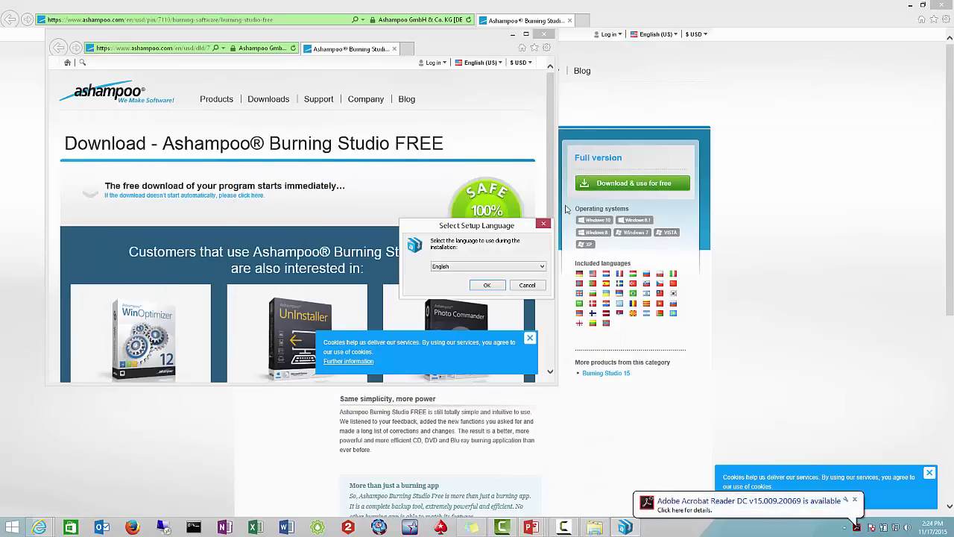
left_click(513, 34)
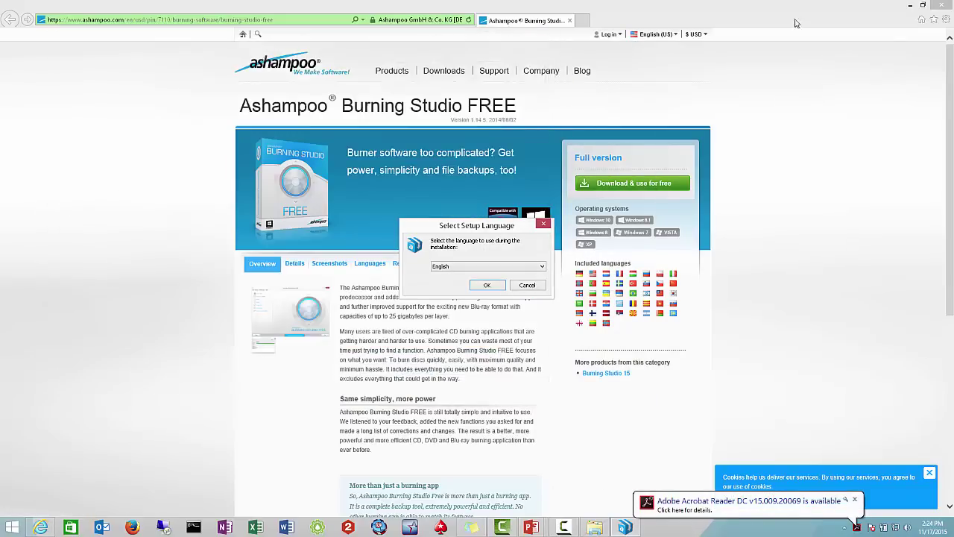
left_click(910, 5)
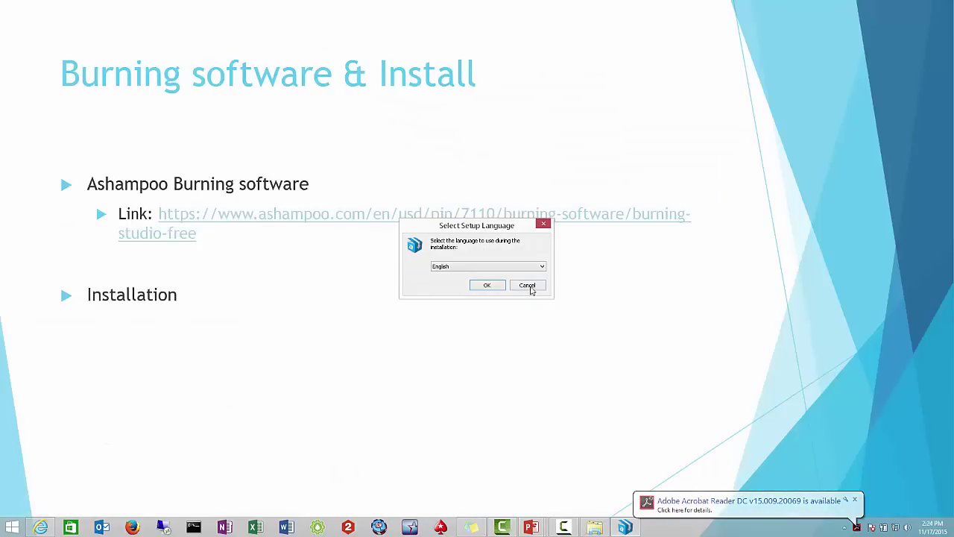
Install Ashampoo Burning Studio FREE in English for all users with desktop icons in the default folder, accepting the EULA
left_click(496, 289)
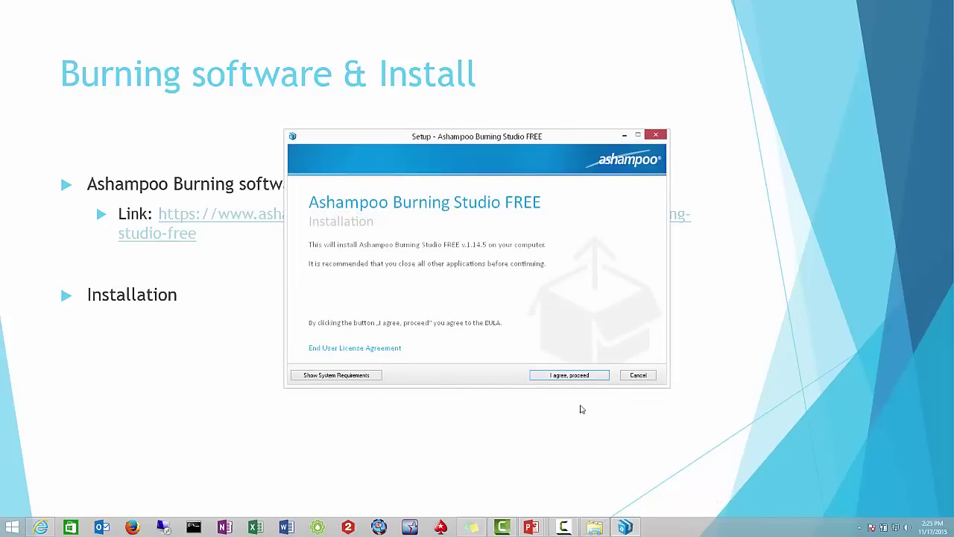
left_click(570, 378)
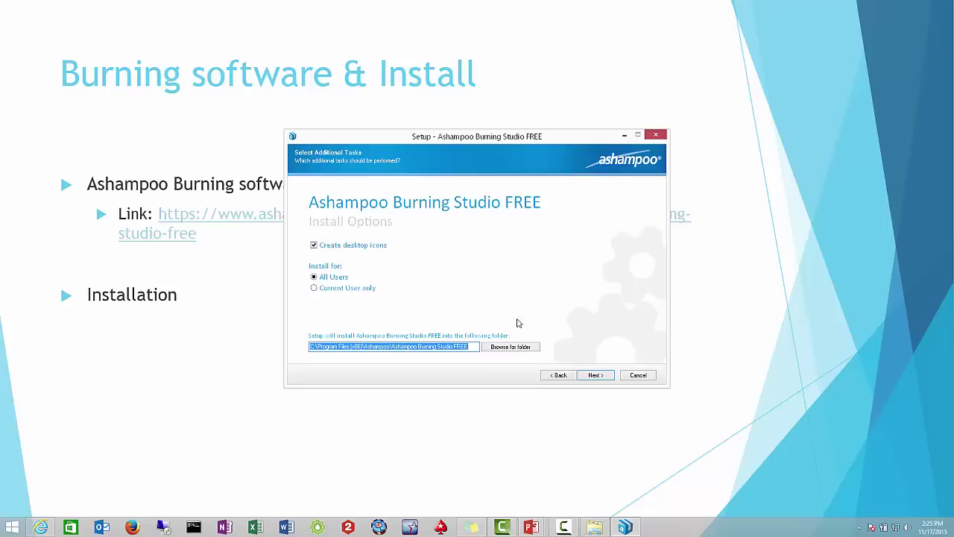
left_click(594, 375)
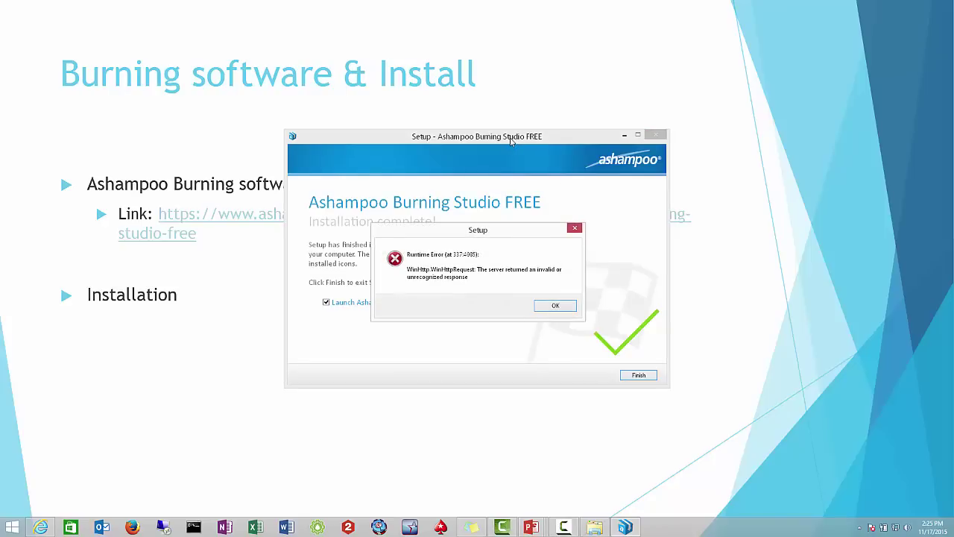
Dismiss the setup error, finish the installation with the program set to launch, and close the Ashampoo thank-you web page
left_click(575, 229)
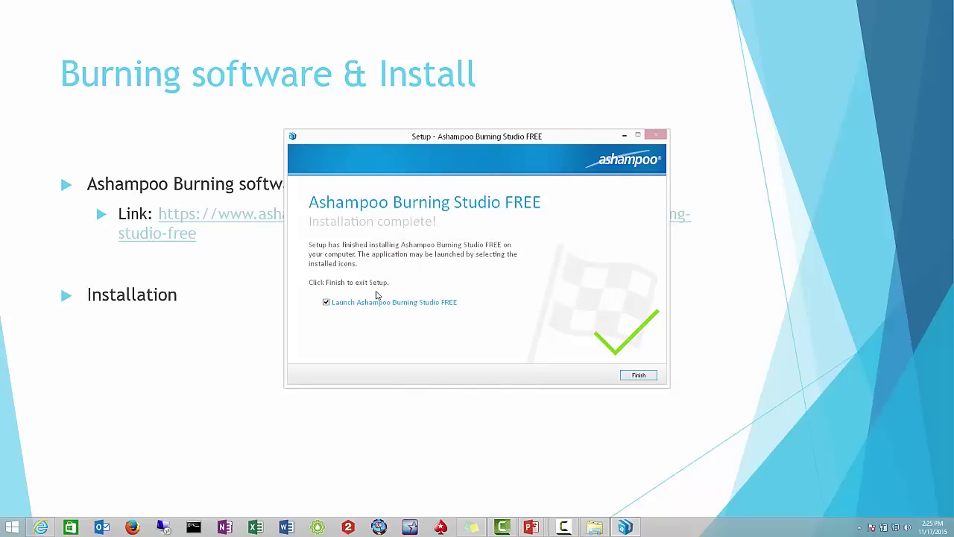
left_click(633, 377)
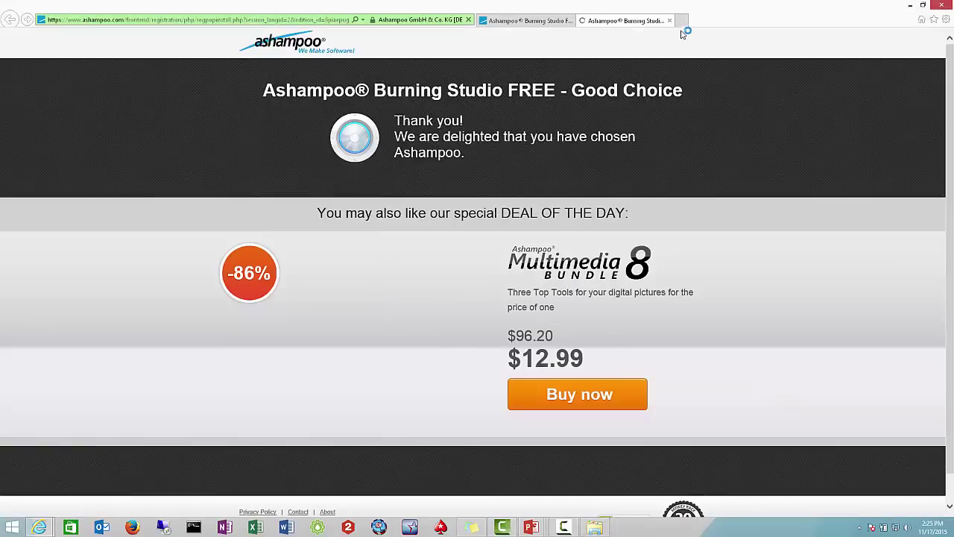
left_click(669, 20)
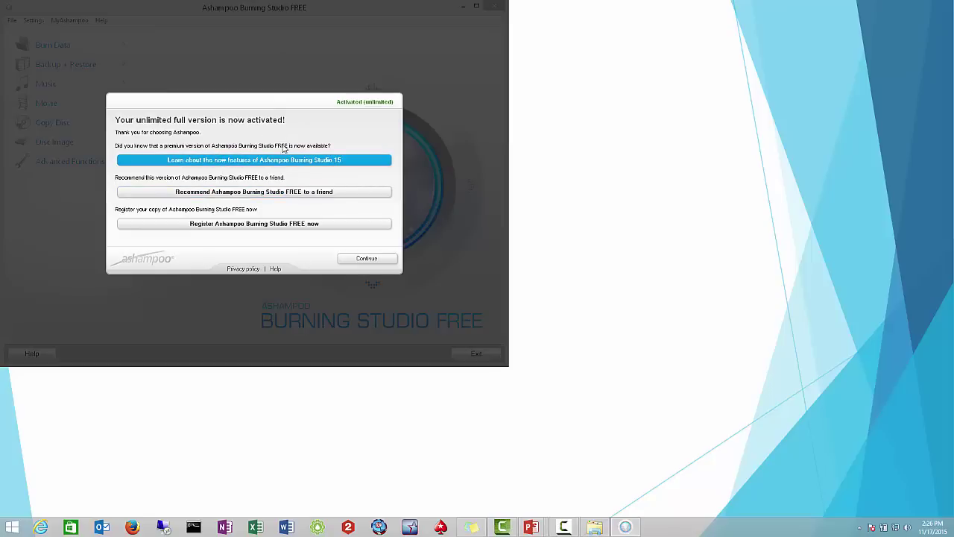
Continue past the activation notice and decline the Photo Commander 14 recommendation
left_click_drag(276, 111, 343, 120)
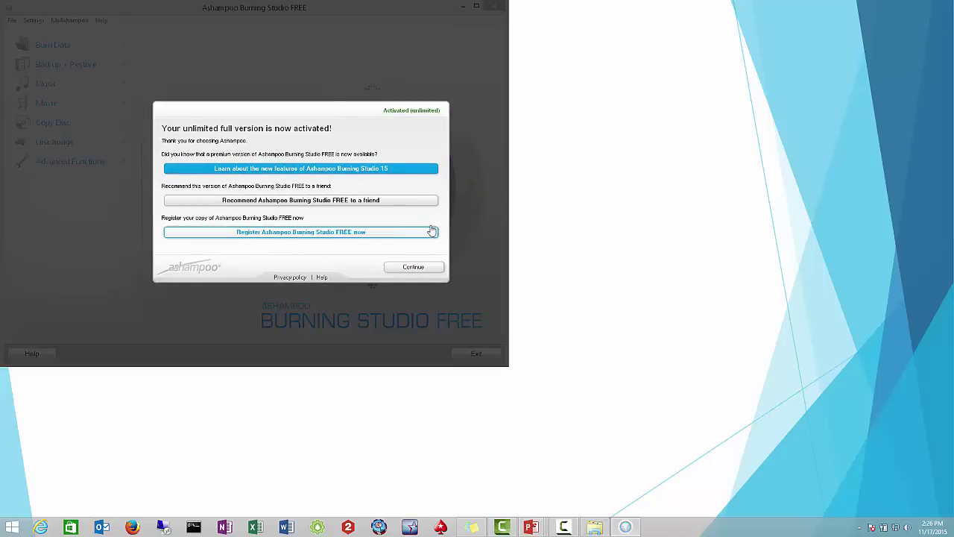
left_click(413, 267)
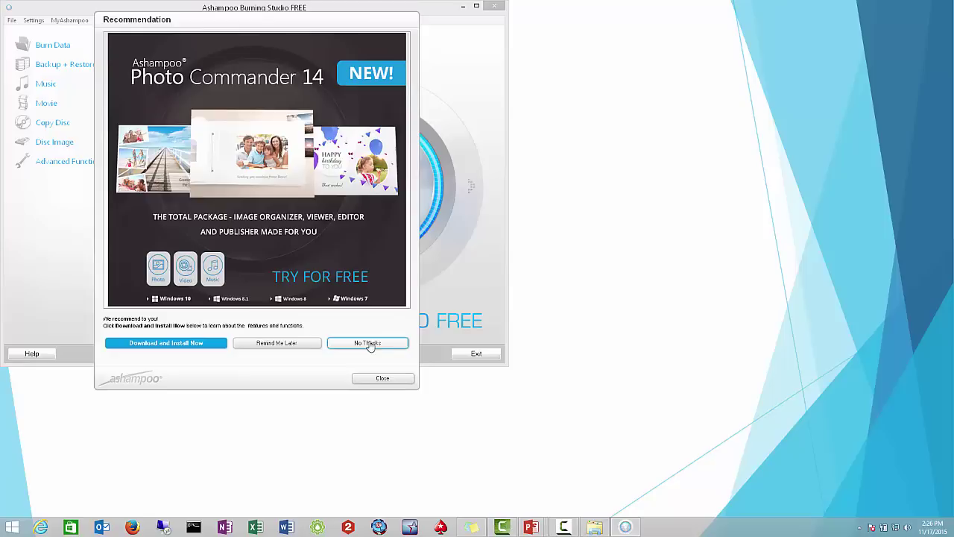
left_click(381, 346)
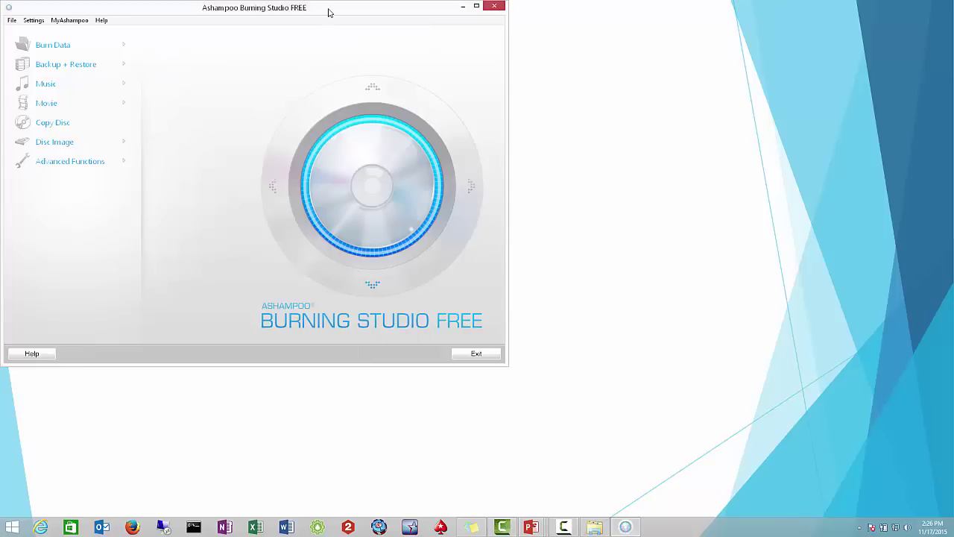
Examine the functions offered under Backup + Restore, Music, Movie, Disc Image and Advanced Functions in Burning Studio
left_click_drag(328, 13, 475, 48)
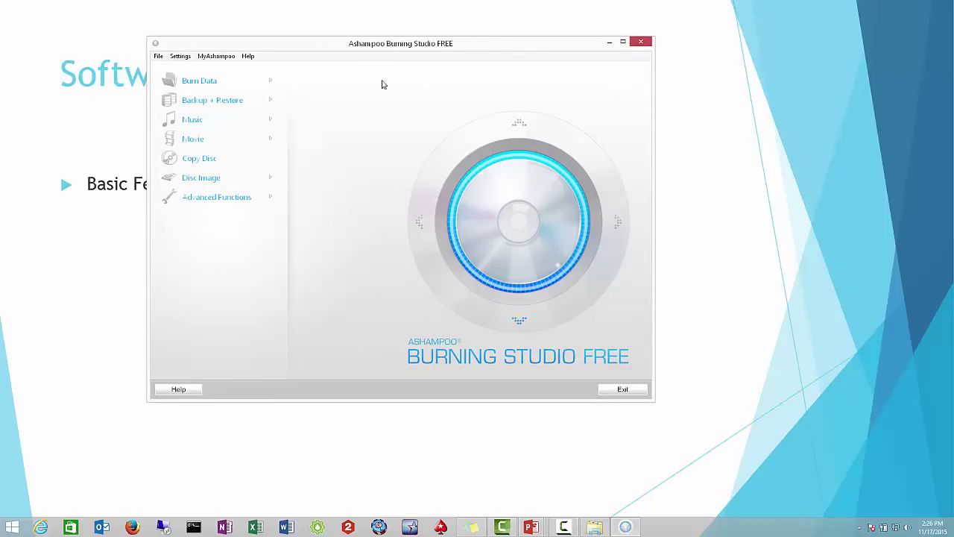
left_click_drag(344, 44, 360, 42)
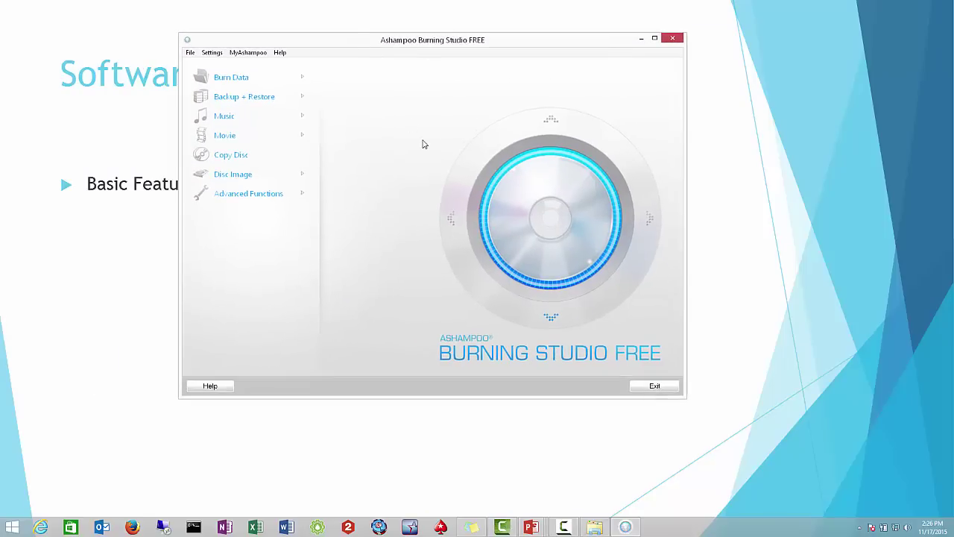
mouse_move(277, 82)
mouse_move(262, 96)
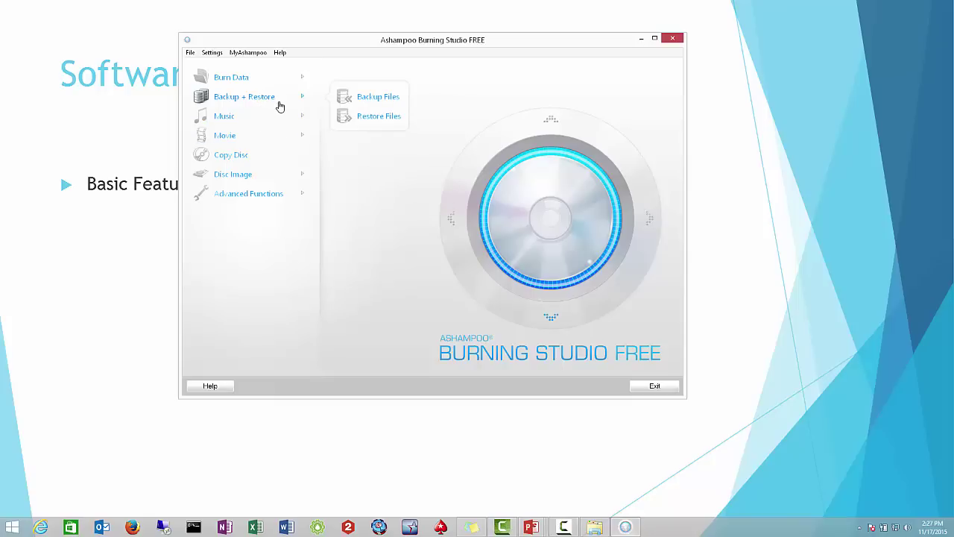
mouse_move(234, 117)
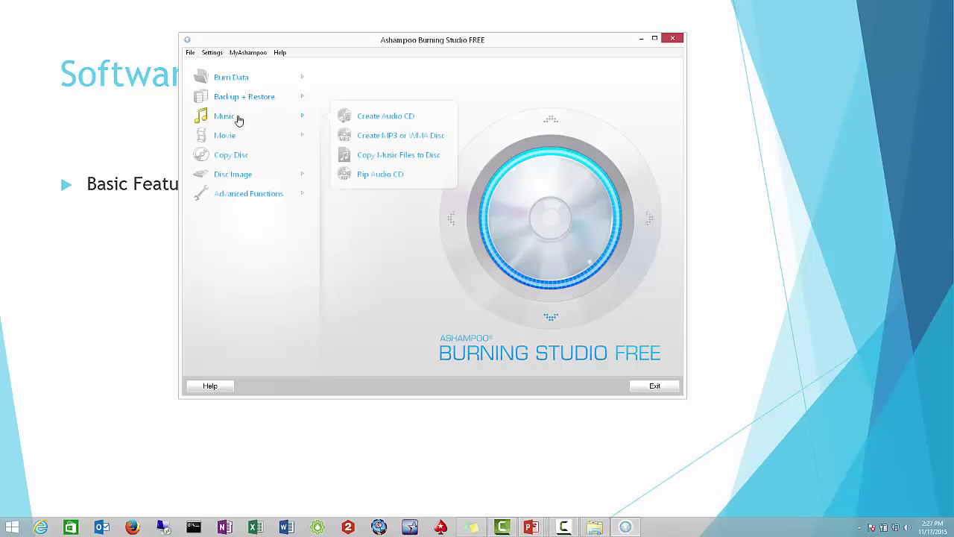
mouse_move(266, 140)
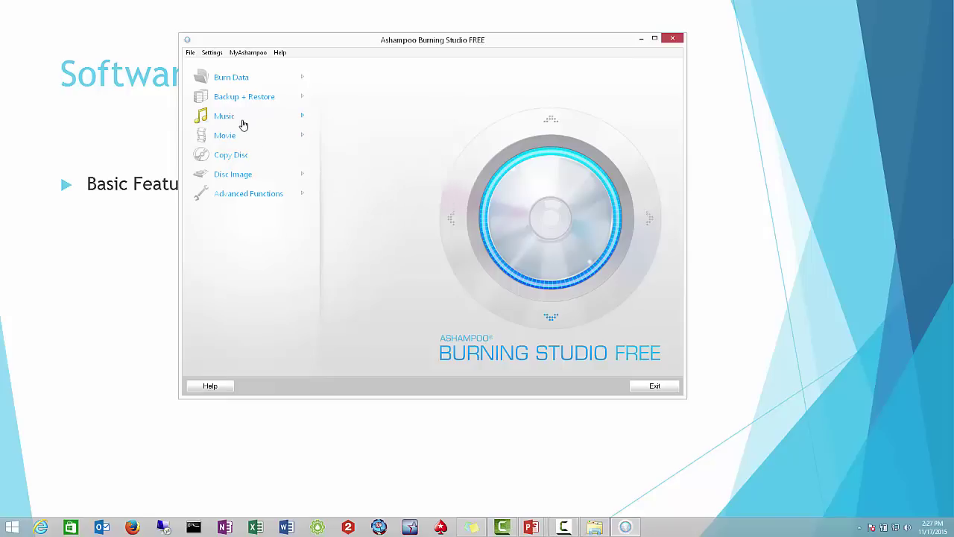
mouse_move(306, 138)
mouse_move(272, 179)
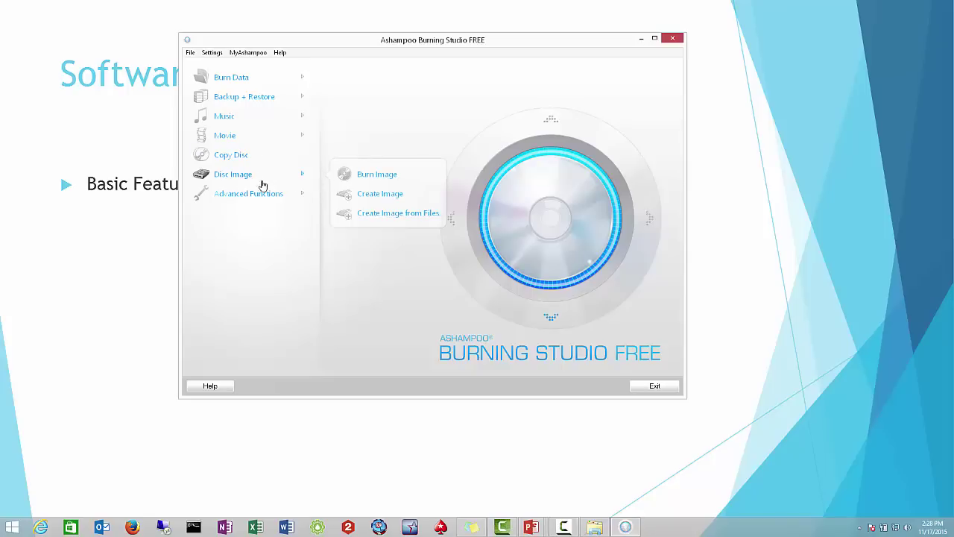
mouse_move(246, 196)
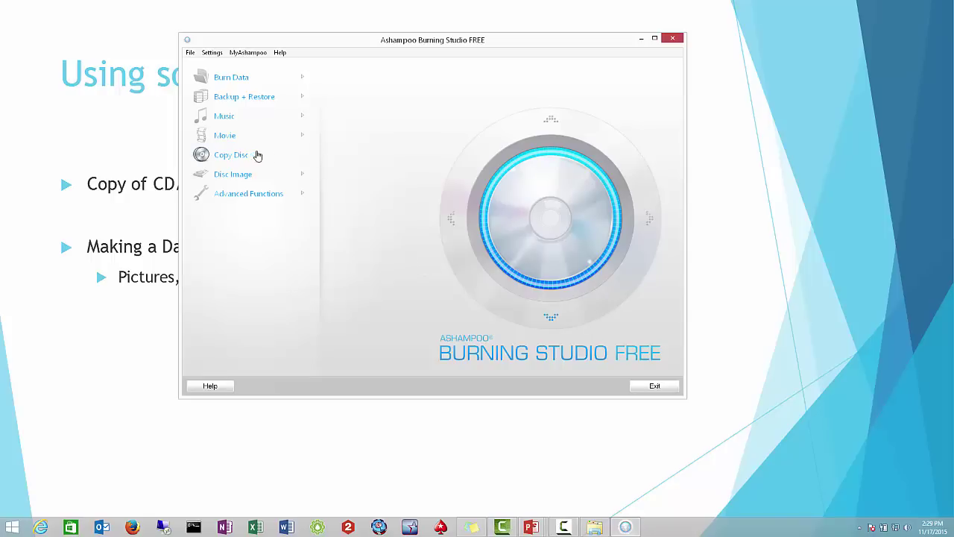
Start a disc copy from the source disc in drive D: and maximize the Burning Studio window while it is read
left_click(232, 157)
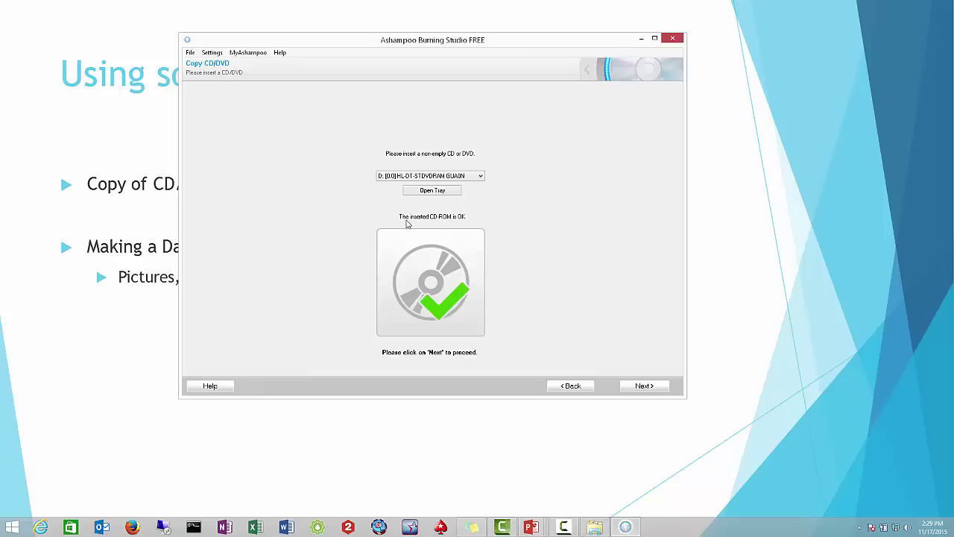
left_click(650, 388)
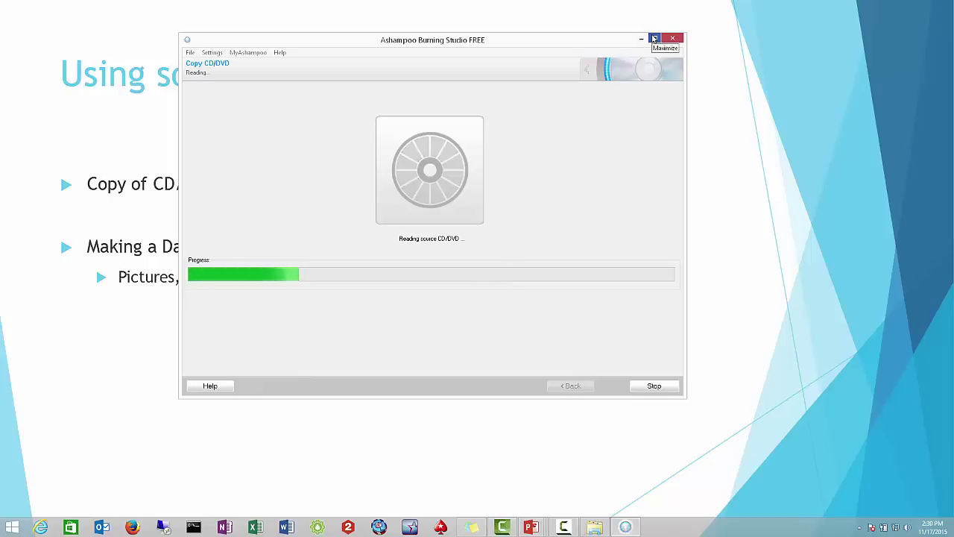
left_click(653, 39)
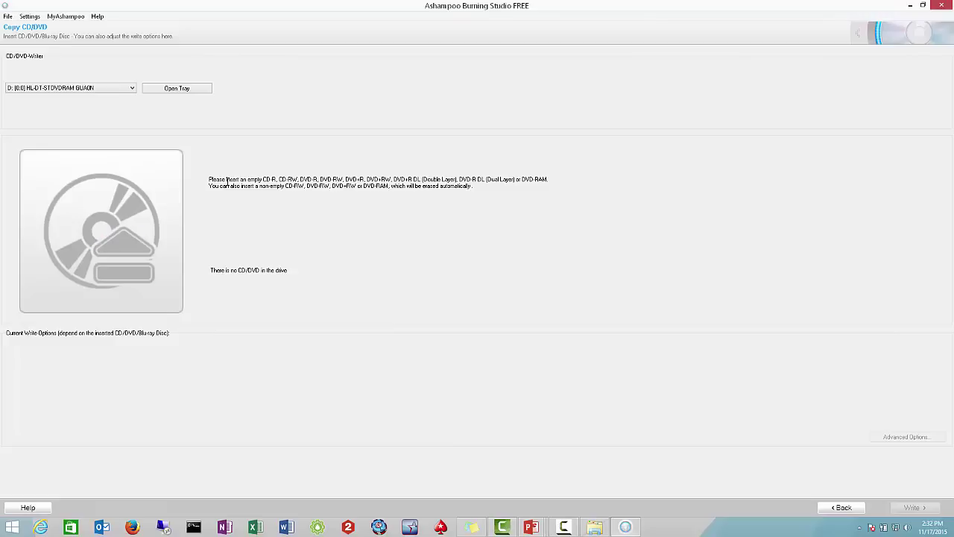
Read which blank and rewritable disc types can be inserted for writing the copy
left_click_drag(265, 180, 469, 186)
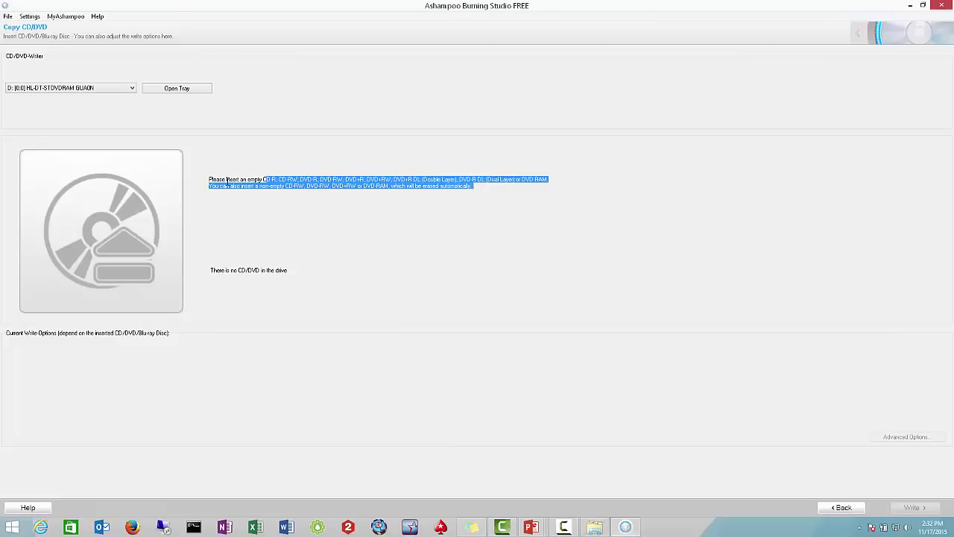
left_click(226, 180)
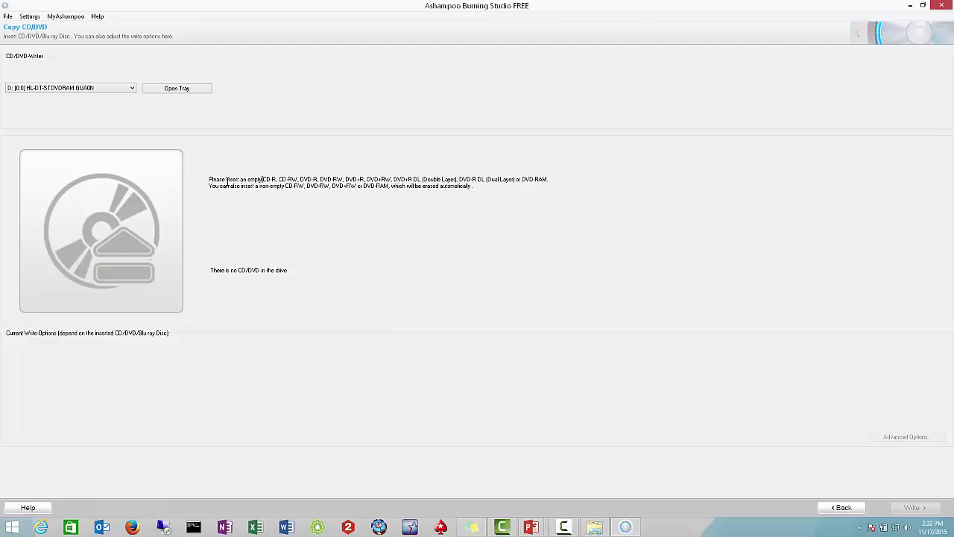
key("ctrl+shift+Right")
key("shift+Down")
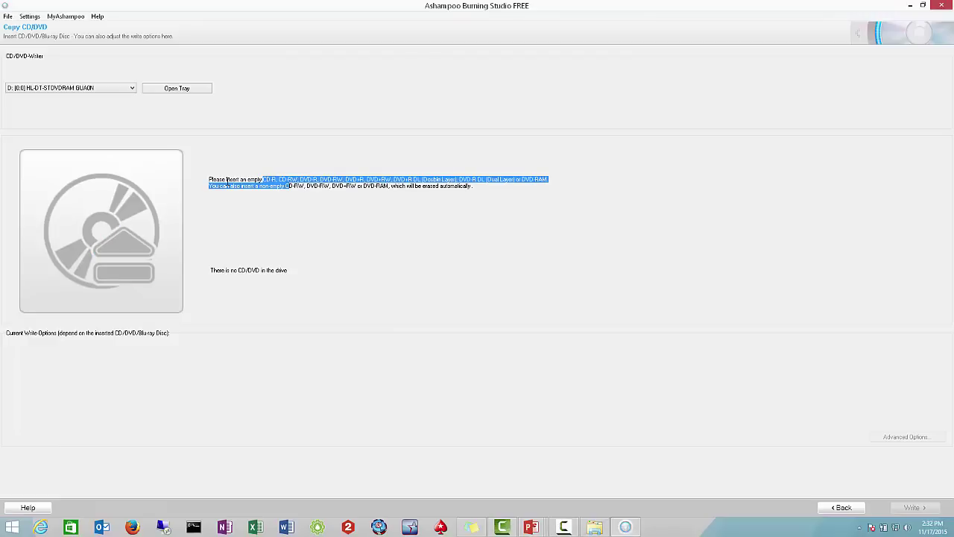
key("Right")
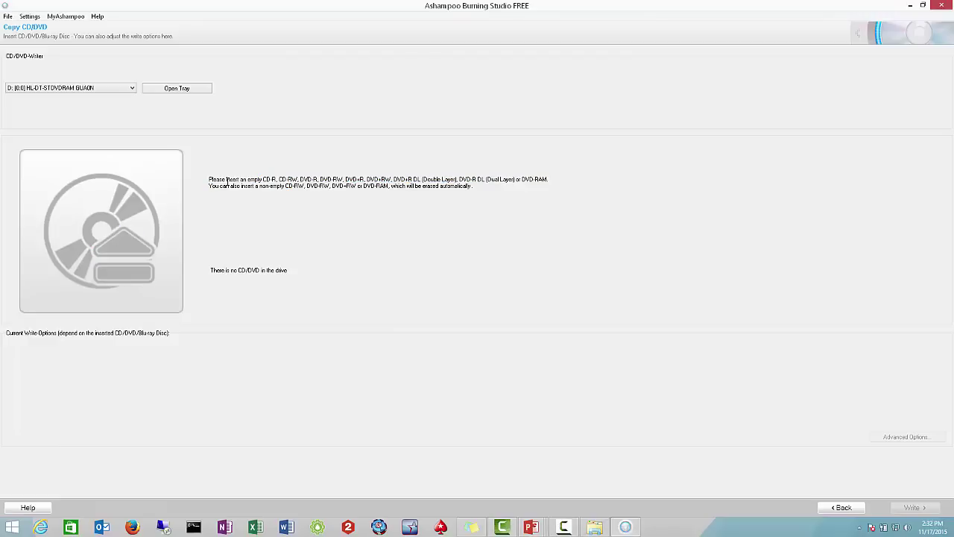
Highlight the supported disc types in the insert-disc instructions, from CD-R through to the non-empty CD-RW
key("ctrl+shift+Right")
key("ctrl+shift+Right")
key("ctrl+shift+Right")
key("Left")
key("shift+Right")
key("shift+Right")
key("shift+Right")
key("shift+Right")
key("shift+Right")
key("shift+Right")
key("shift+Right")
key("shift+Right")
key("shift+Right")
key("shift+Right")
key("shift+Right")
key("shift+Down")
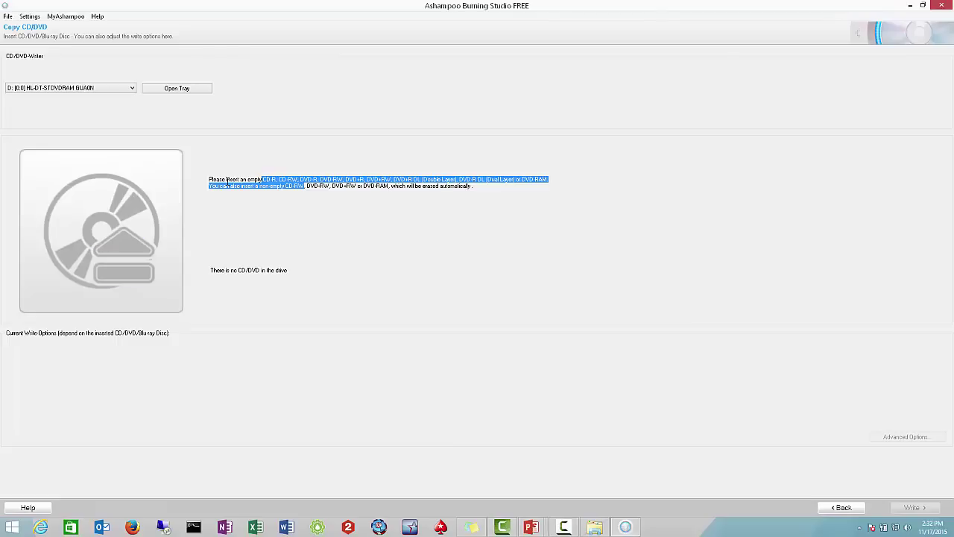
key("Left")
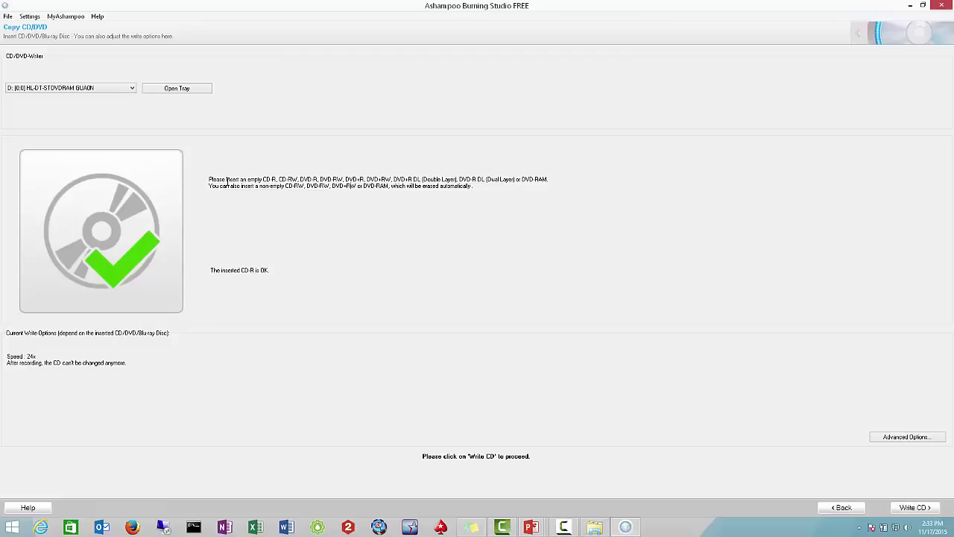
Write the copy onto the inserted CD-R, then acknowledge its completion and return to the main menu
key("Return")
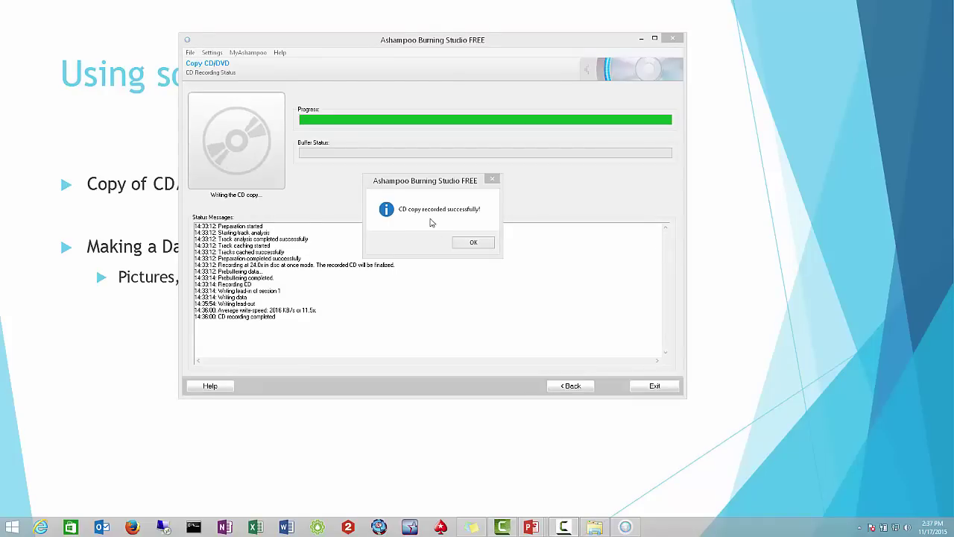
left_click_drag(383, 184, 400, 179)
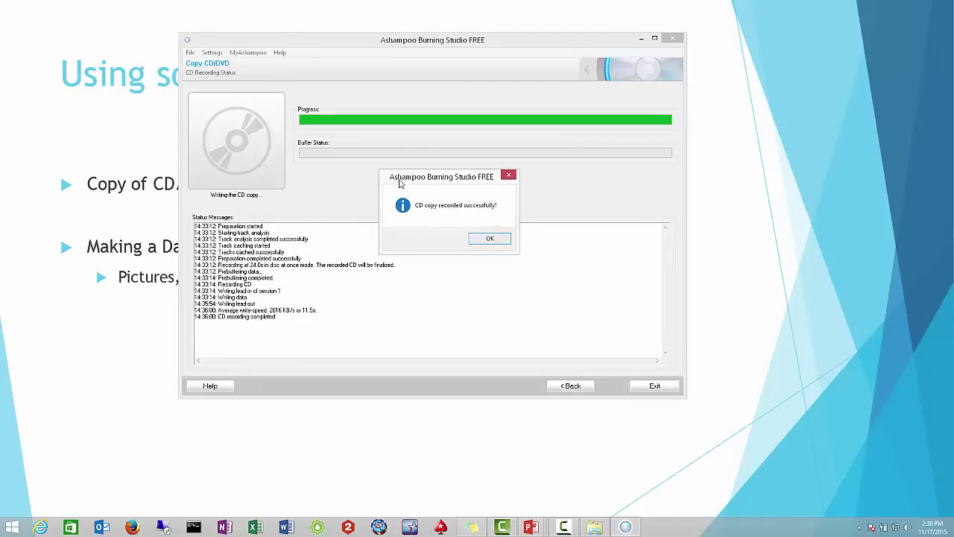
left_click(492, 243)
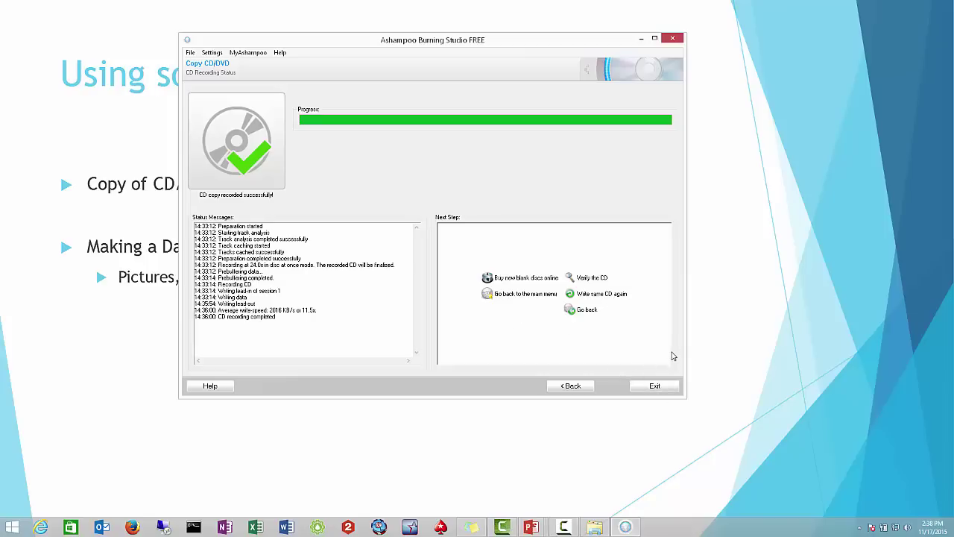
left_click(531, 298)
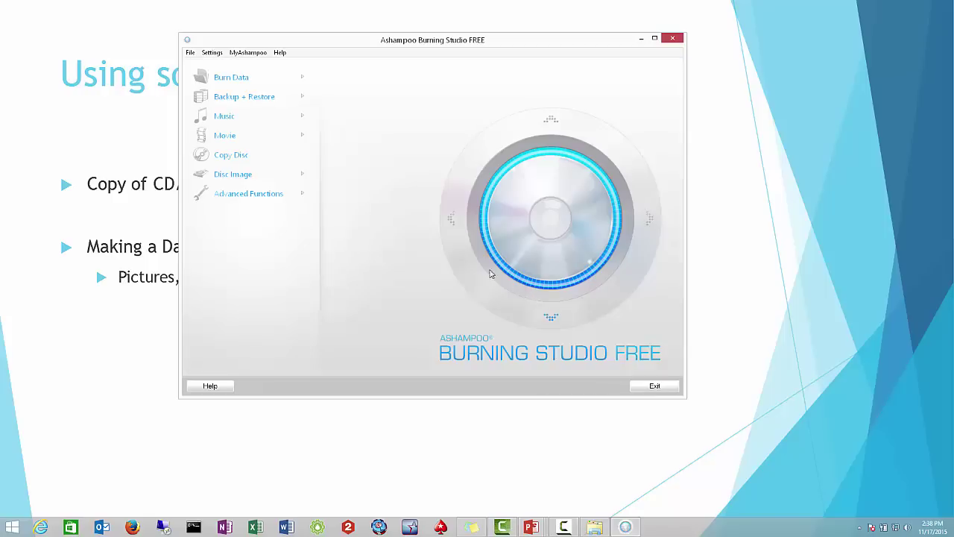
Start a new data disc from the Burn Data functions and shift the Burning Studio window slightly
mouse_move(269, 97)
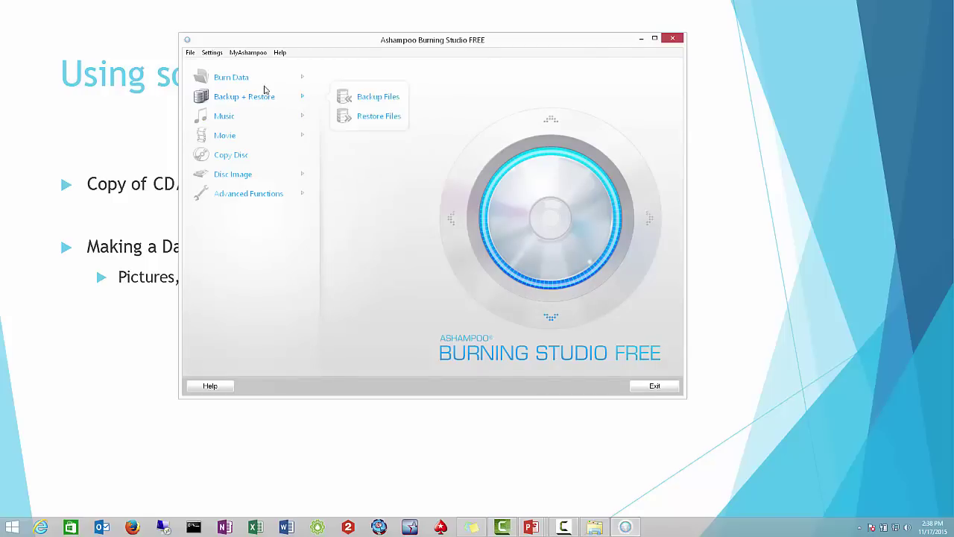
mouse_move(254, 82)
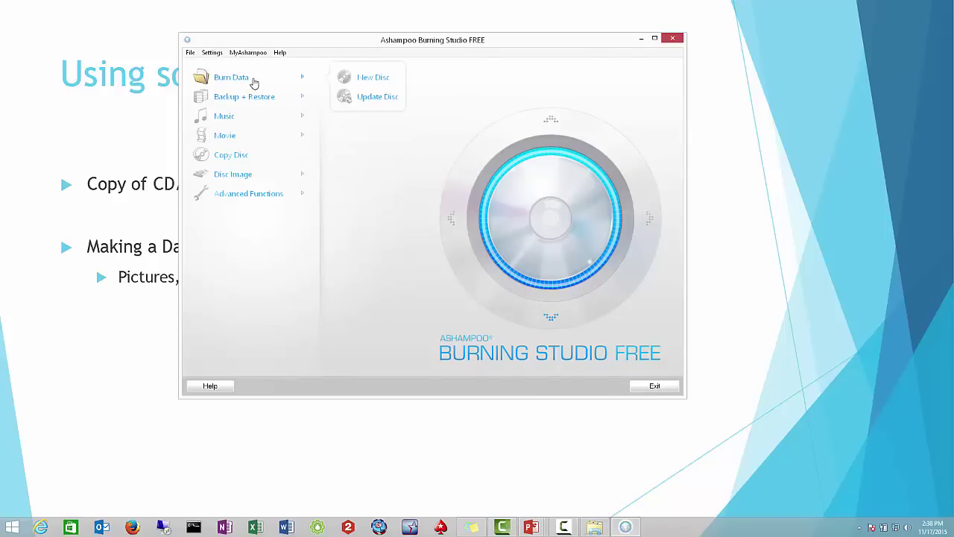
left_click(364, 80)
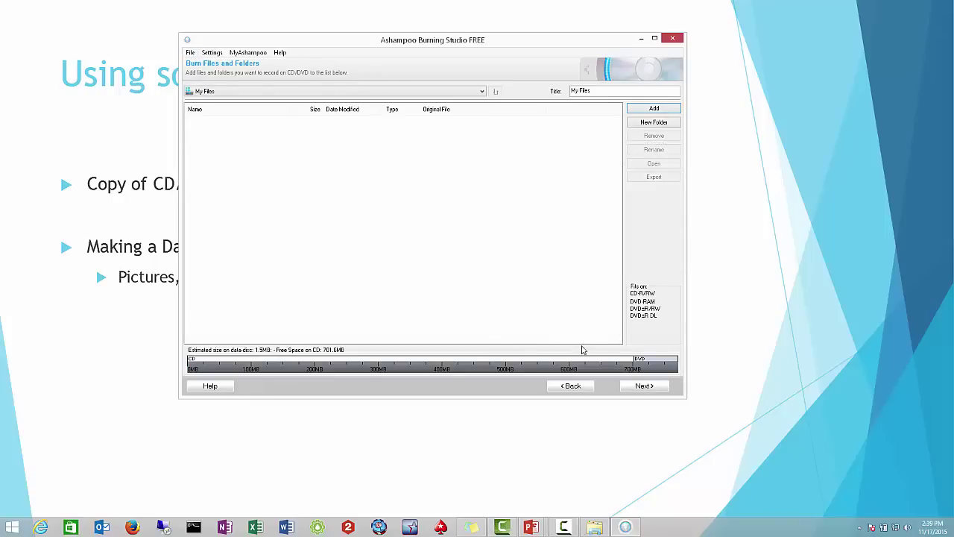
left_click_drag(514, 42, 492, 58)
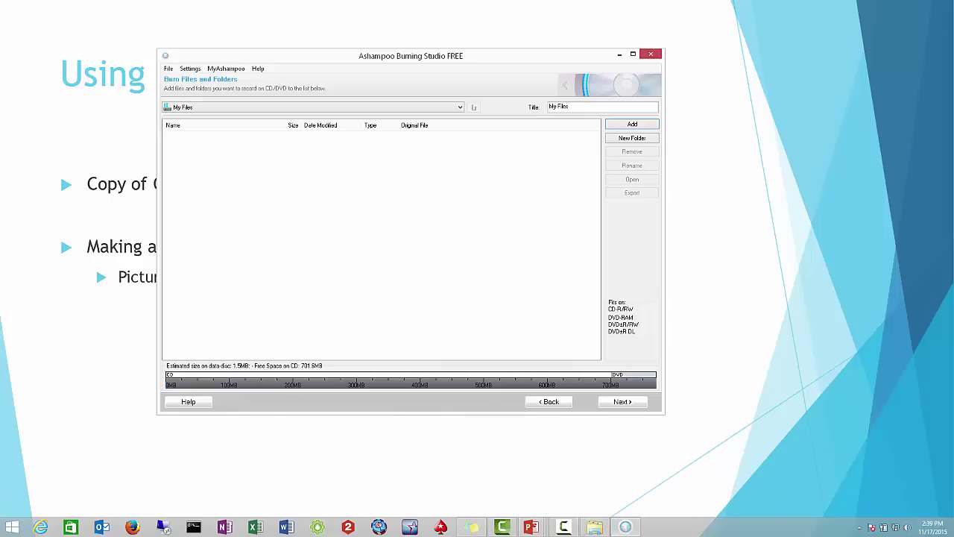
Close the Downloads window and add the six your-smartest PDF files from the Documents Goal folder to the disc list
key("alt+Tab")
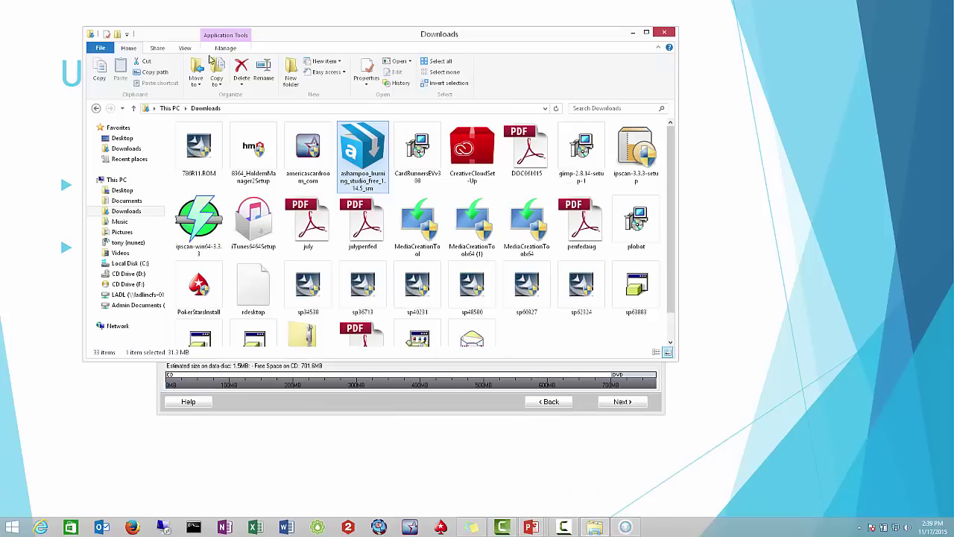
key("alt+F4")
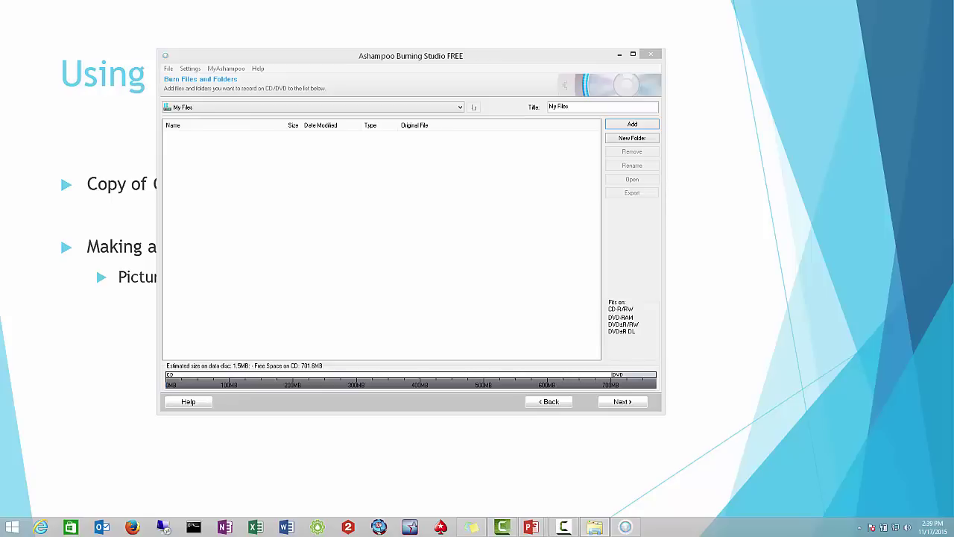
left_click_drag(125, 160, 352, 169)
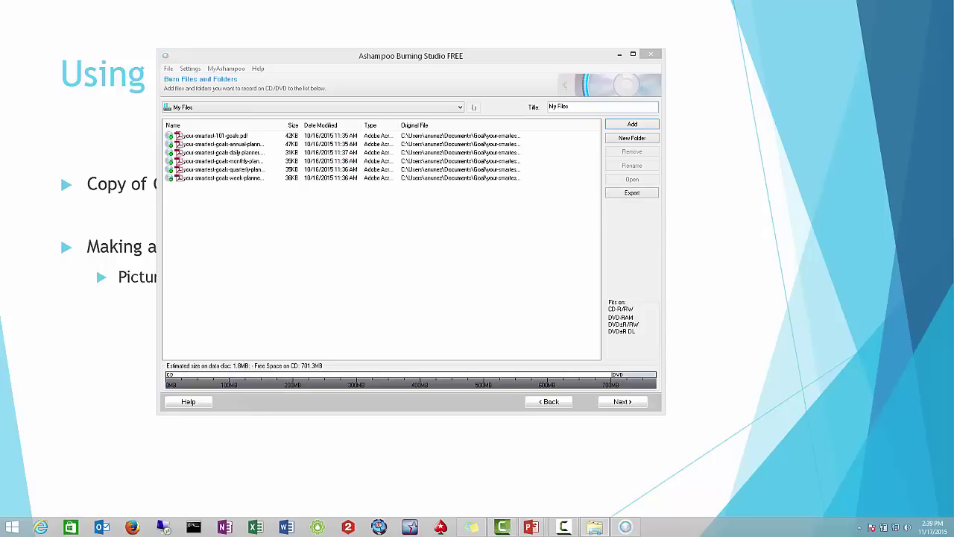
Bring the Goal folder window into view and try adding the same six PDFs again, cancelling the replacement prompts
left_click_drag(15, 142, 792, 226)
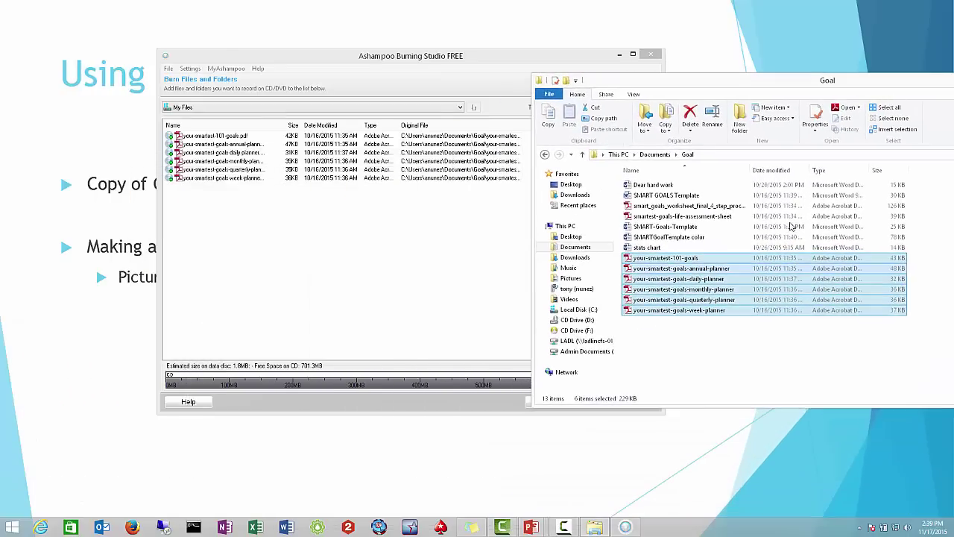
left_click_drag(701, 278, 441, 260)
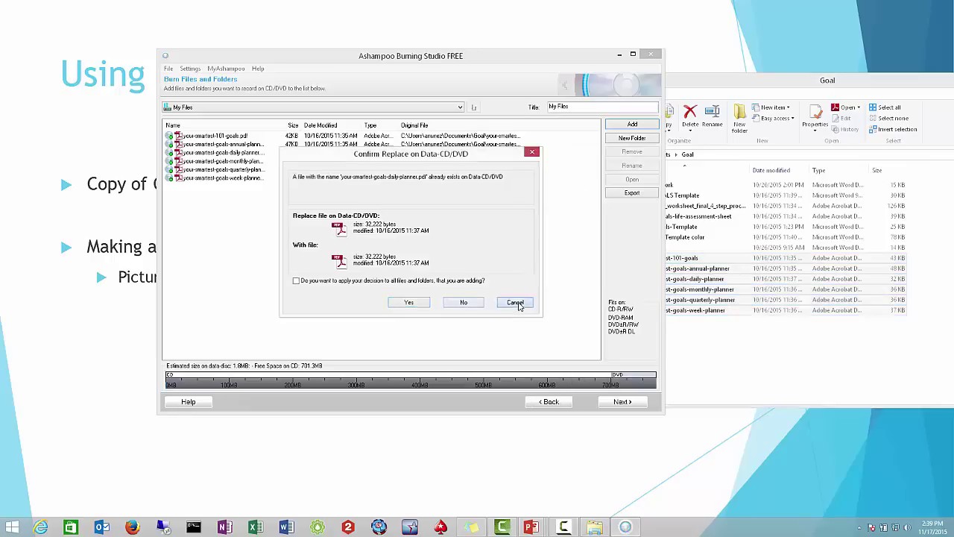
left_click(520, 306)
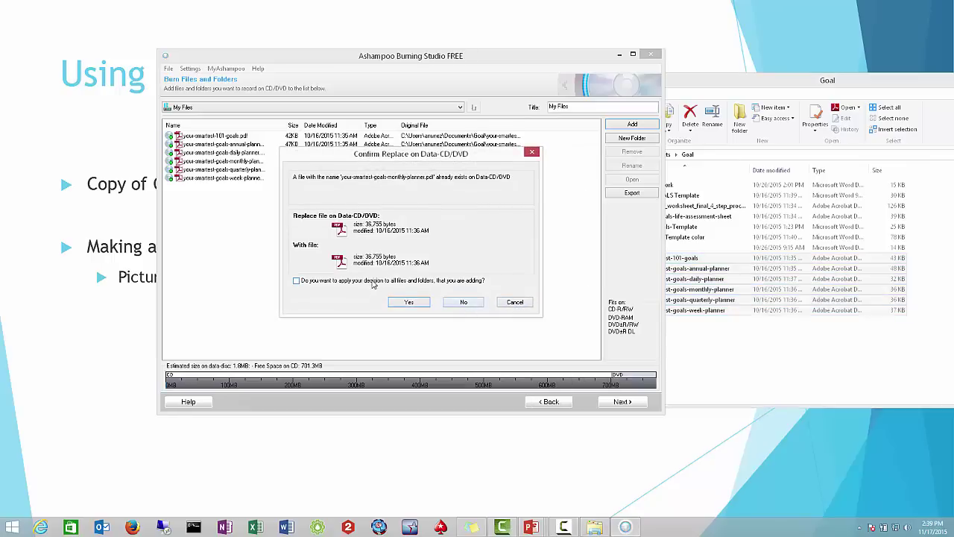
left_click(512, 304)
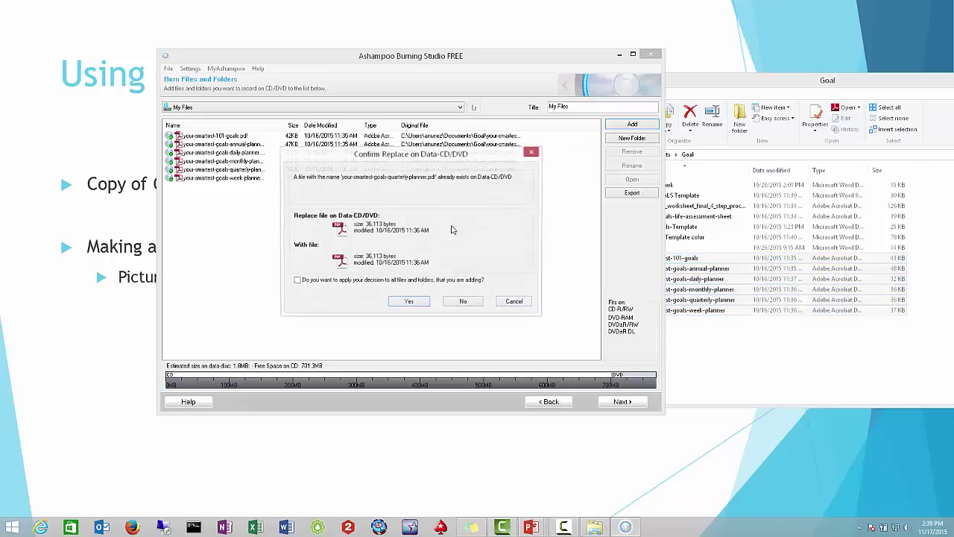
left_click(512, 302)
left_click(515, 302)
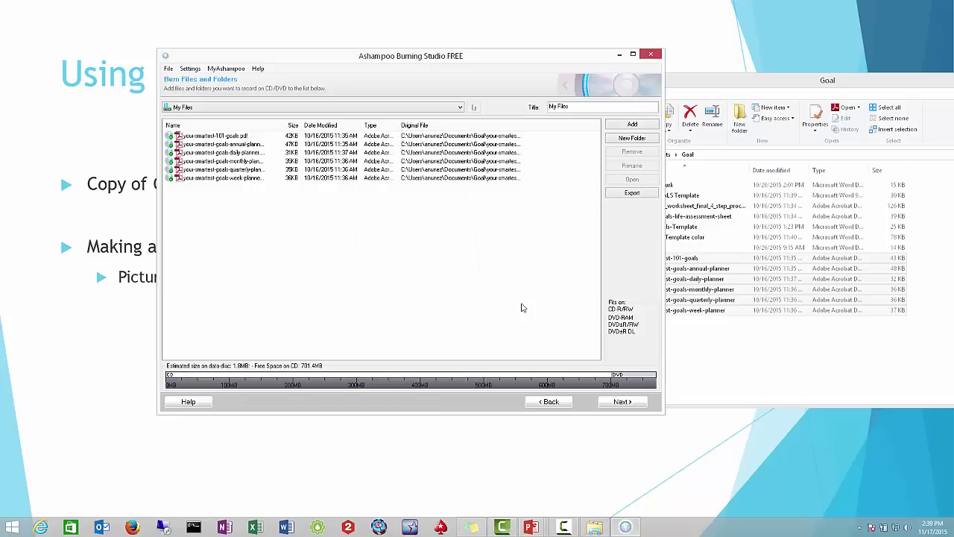
Add eBill_09_02_2015.pdf from the Desktop to the disc list through the Add Files and Folders dialog
left_click(633, 125)
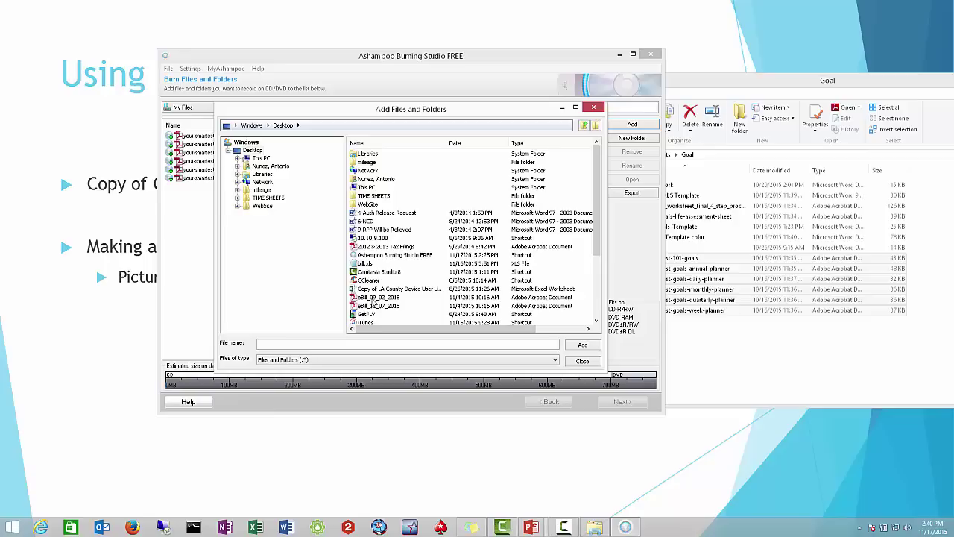
left_click(373, 299)
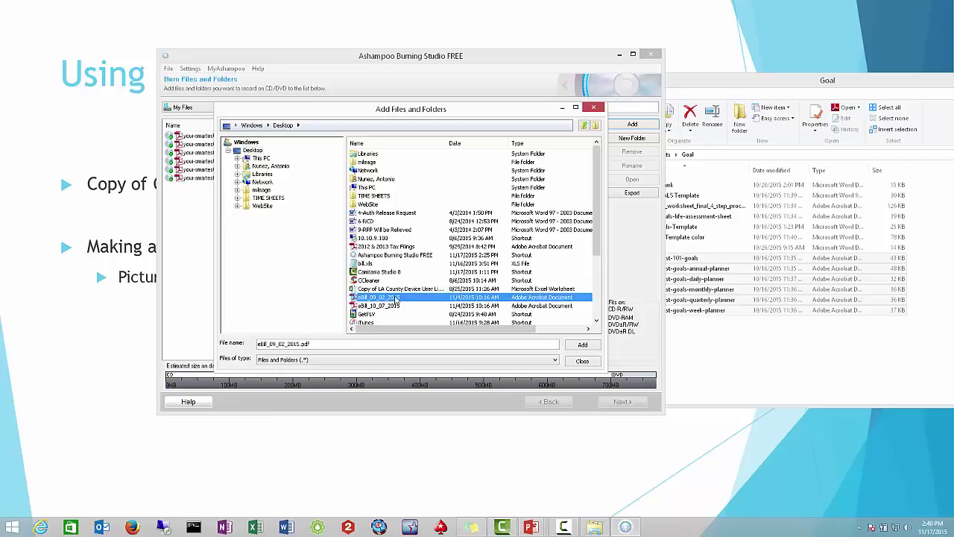
left_click(585, 347)
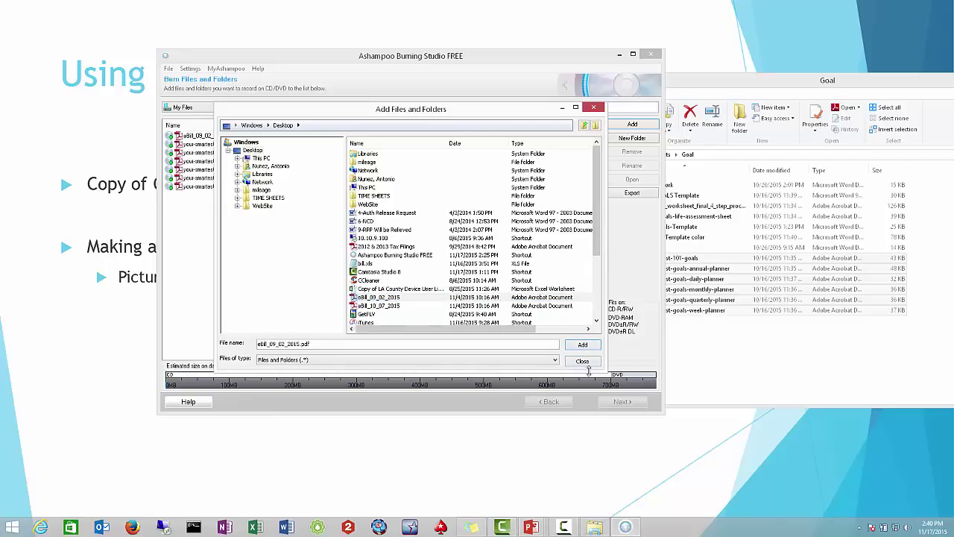
left_click(582, 362)
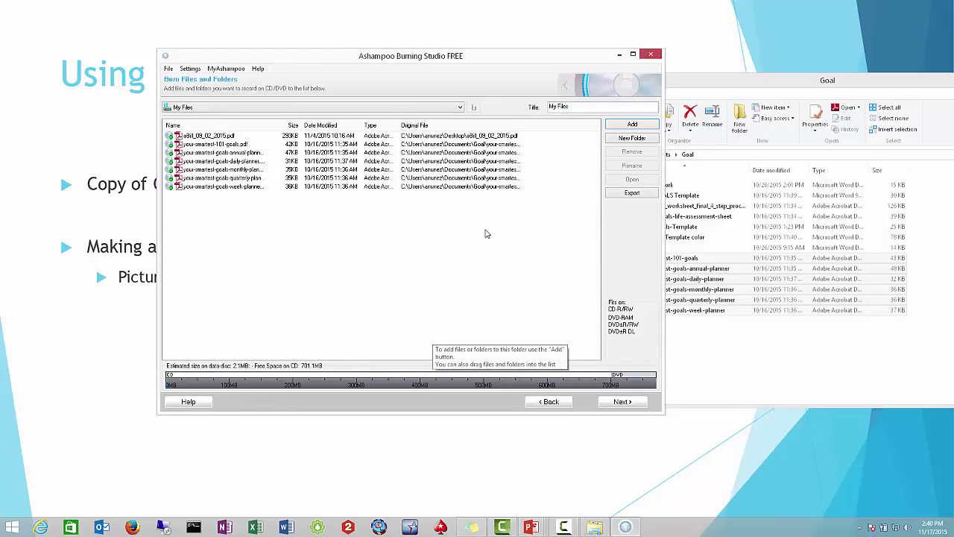
Browse the iTunes folder under Music in File Explorer and add the iTunes Library file to the disc list
left_click(753, 328)
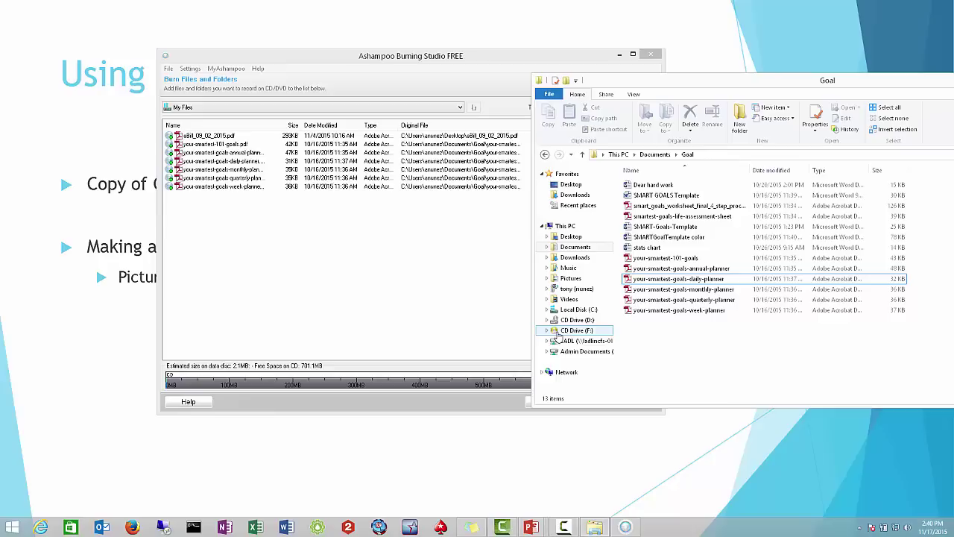
left_click(568, 268)
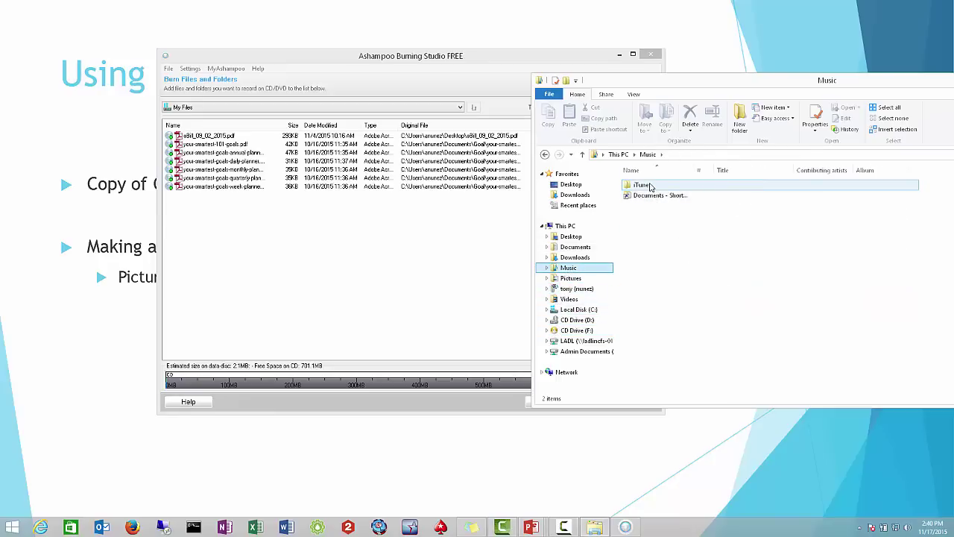
double_click(643, 185)
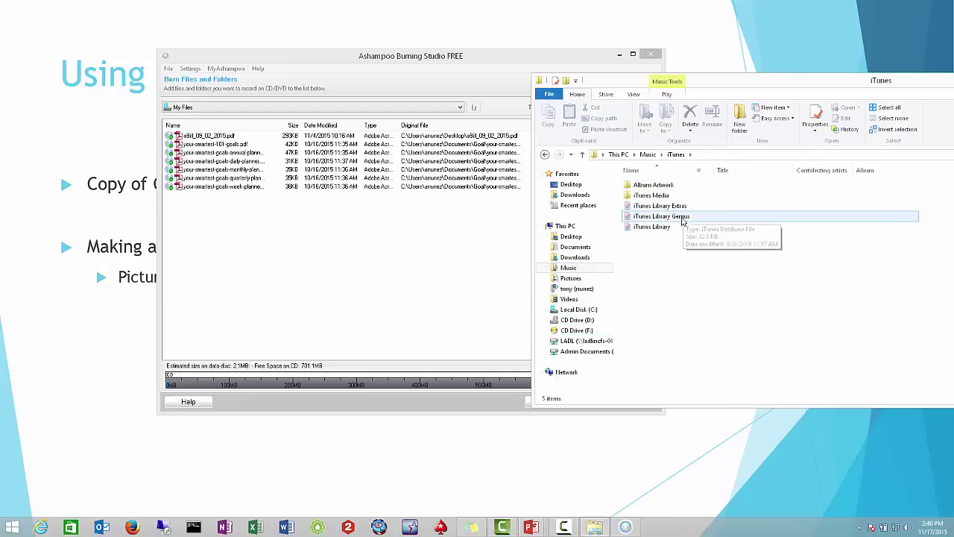
double_click(656, 195)
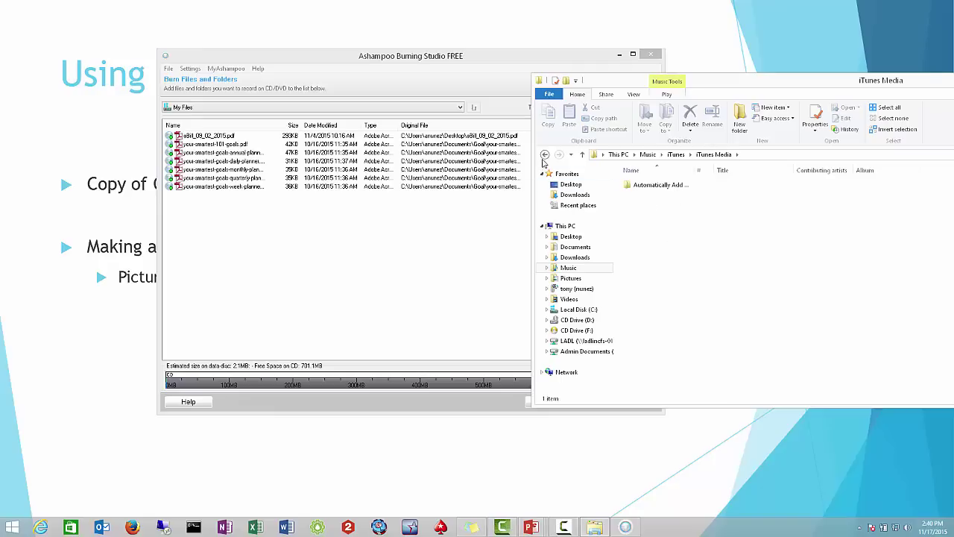
key("BackSpace")
double_click(655, 186)
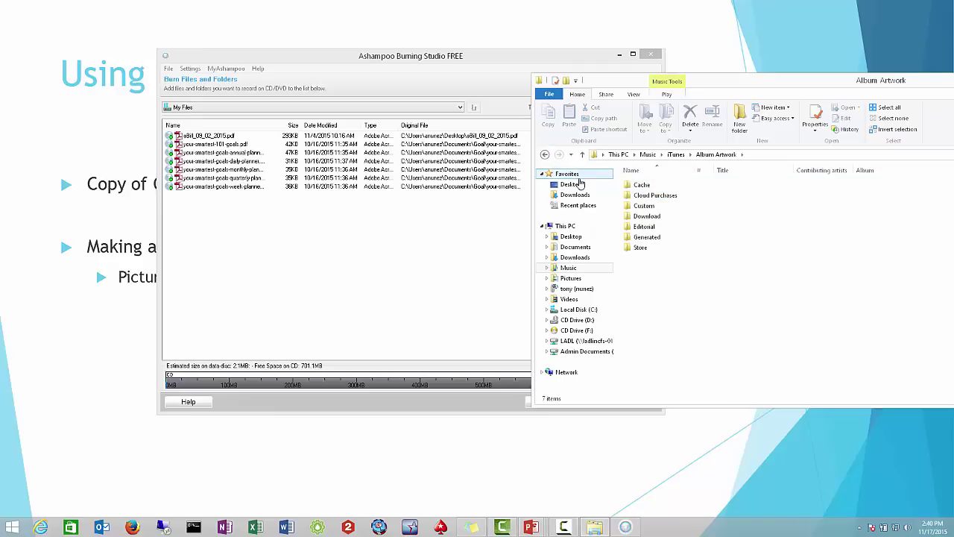
left_click(545, 155)
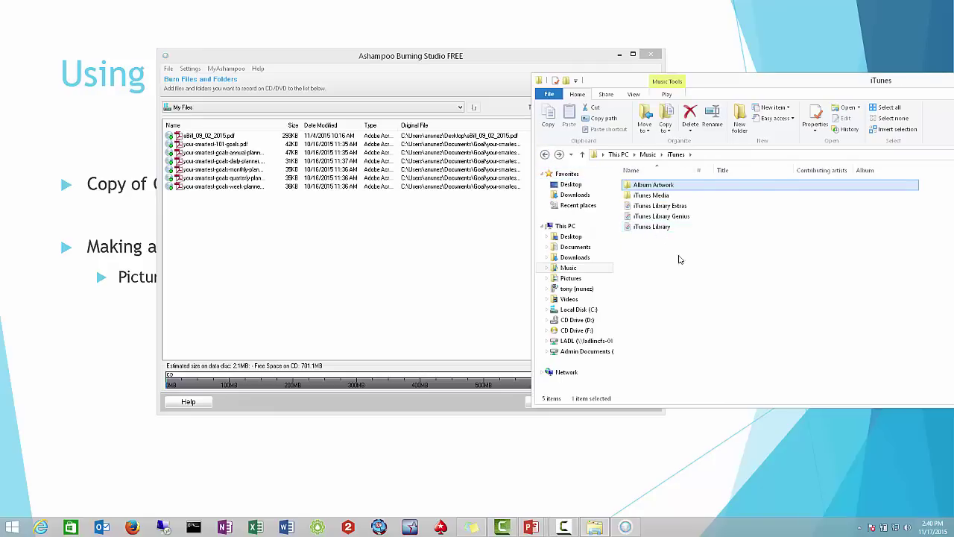
left_click_drag(653, 227, 427, 230)
left_click(426, 230)
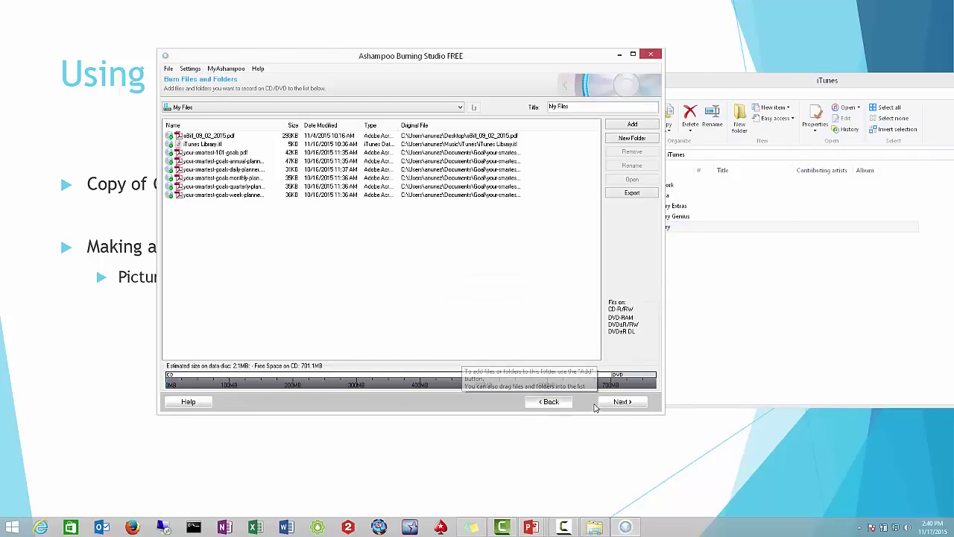
Proceed with the completed file list and start writing the data disc to the CD-R in drive D:
left_click(623, 402)
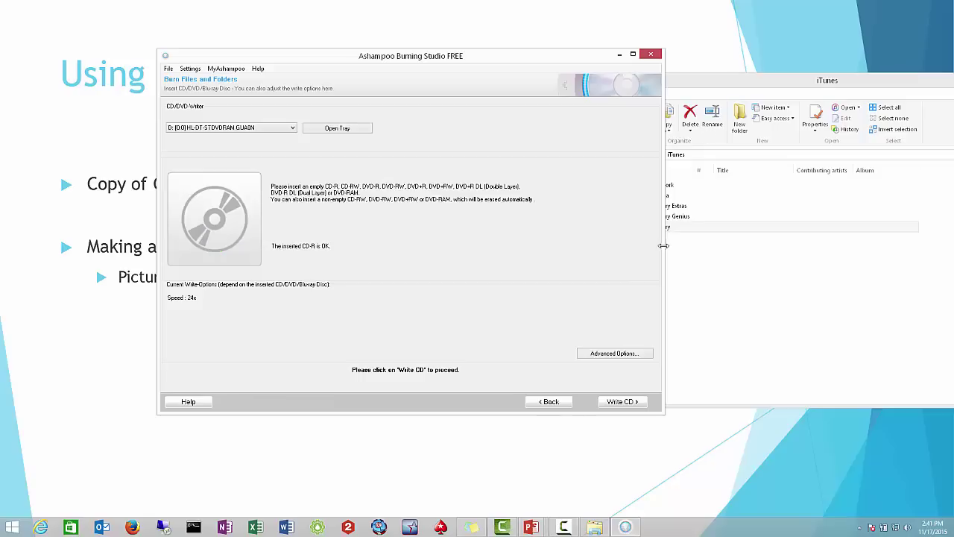
left_click(618, 401)
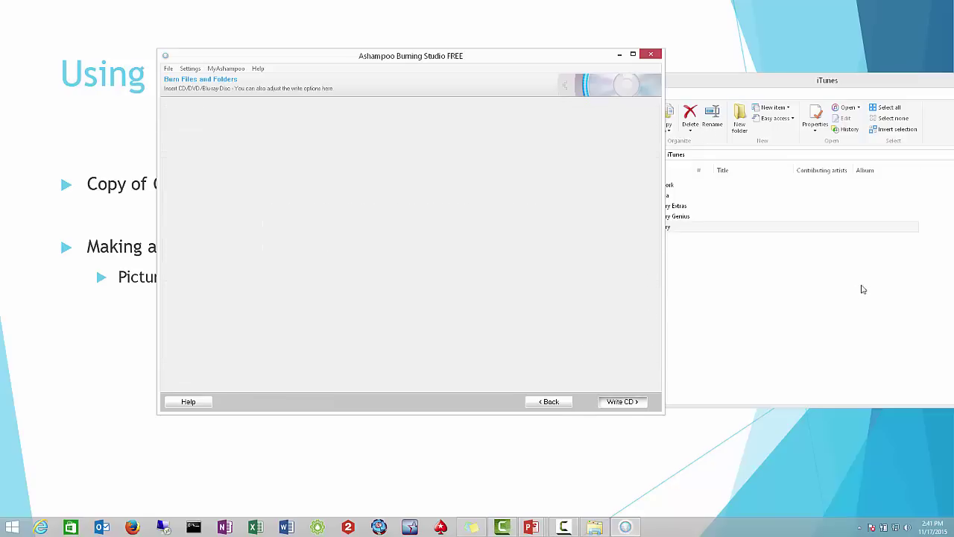